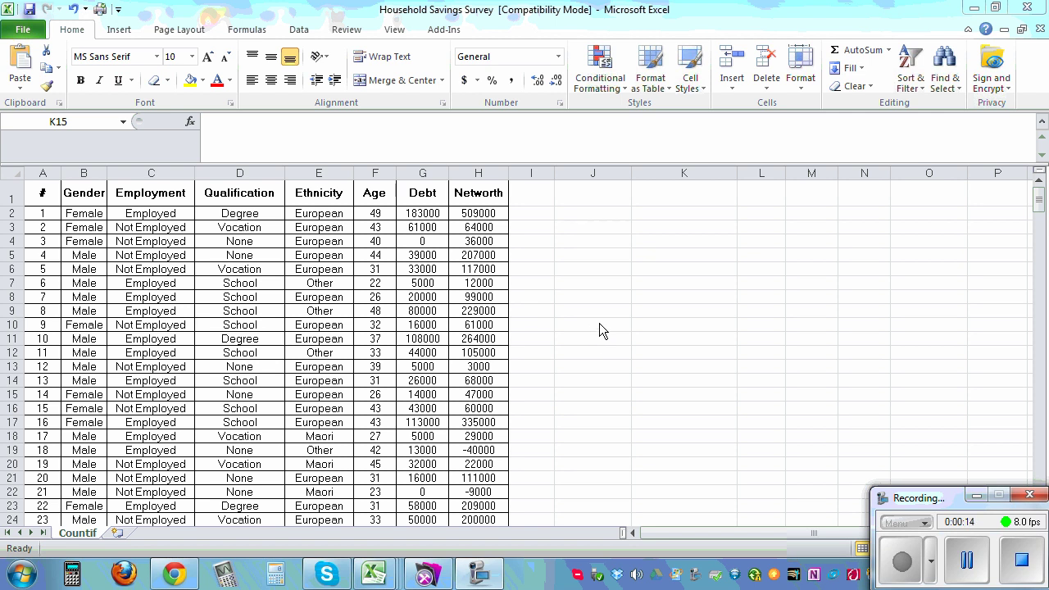
Scroll the Countif sheet down to the last survey record, number 300 in row 301.
click(806, 297)
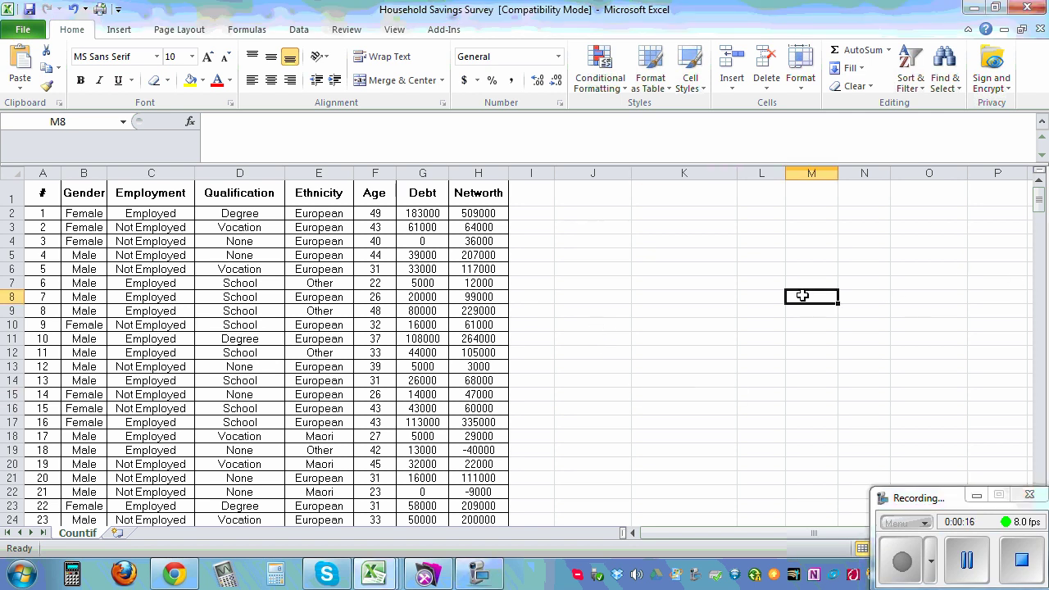
scroll(806, 299, down, 9)
scroll(806, 301, down, 15)
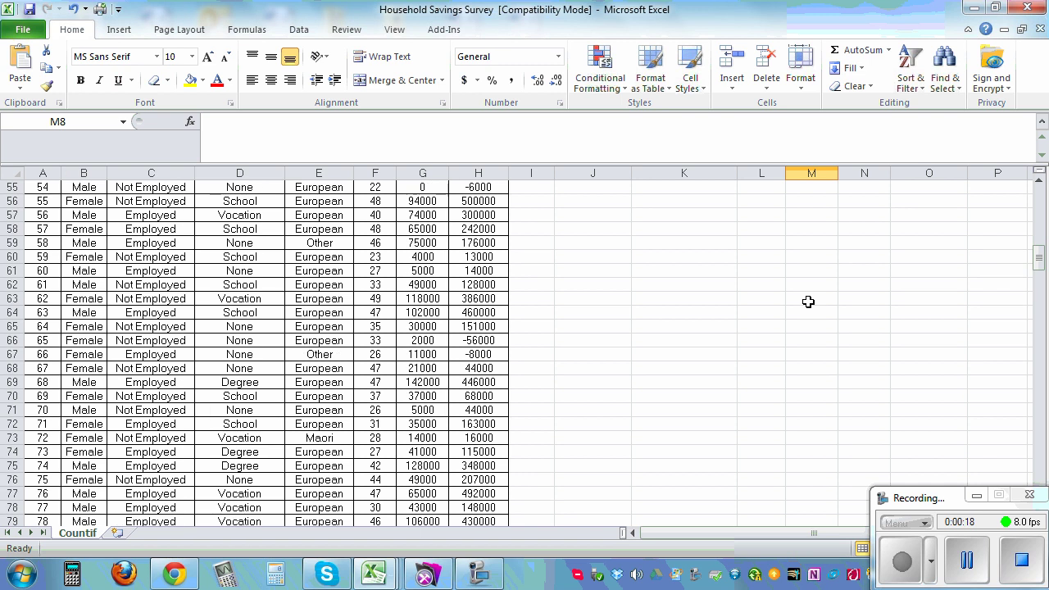
drag(1044, 272, 1046, 514)
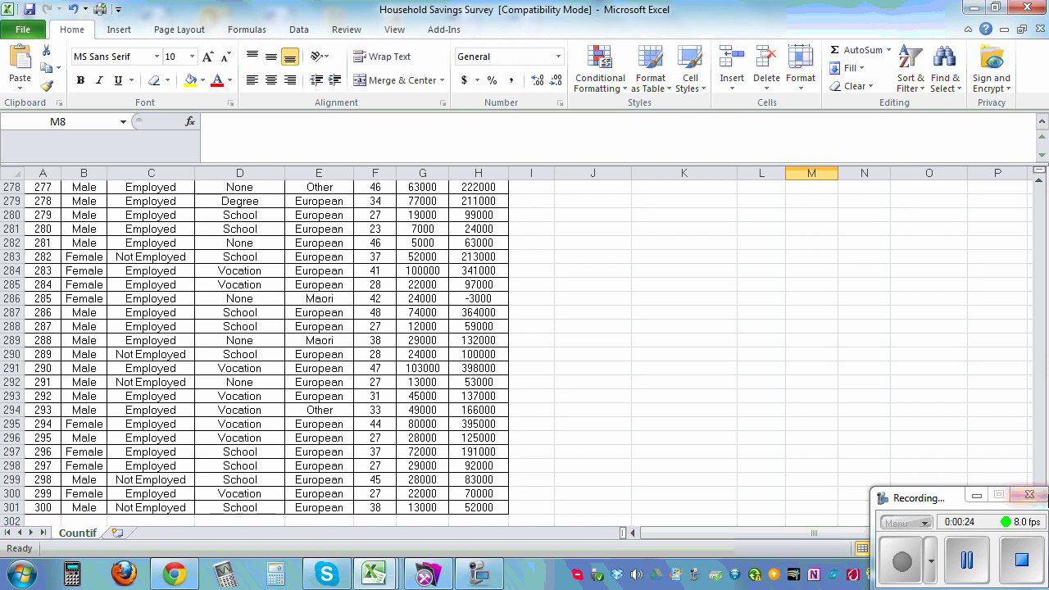
drag(962, 498, 918, 508)
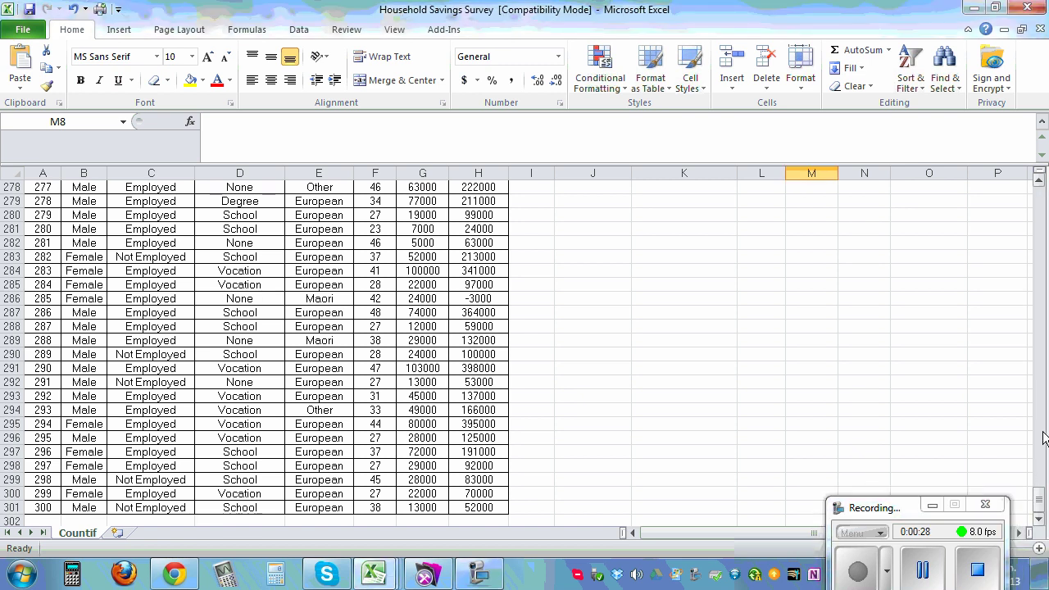
drag(1040, 500, 1042, 205)
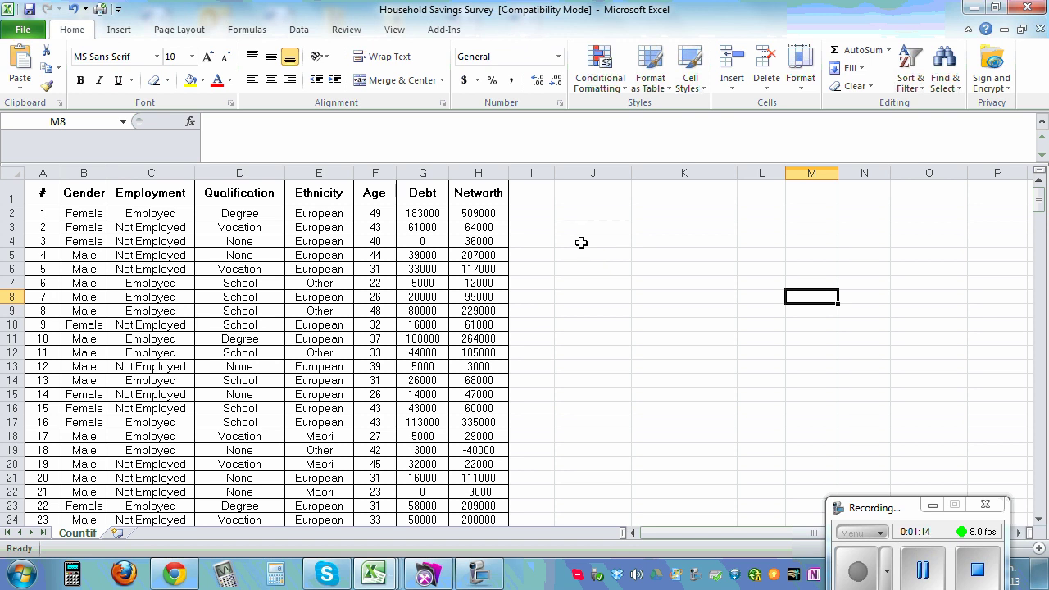
Copy the Female label from B2 into J3 and the Male label from B5 into J4.
click(73, 213)
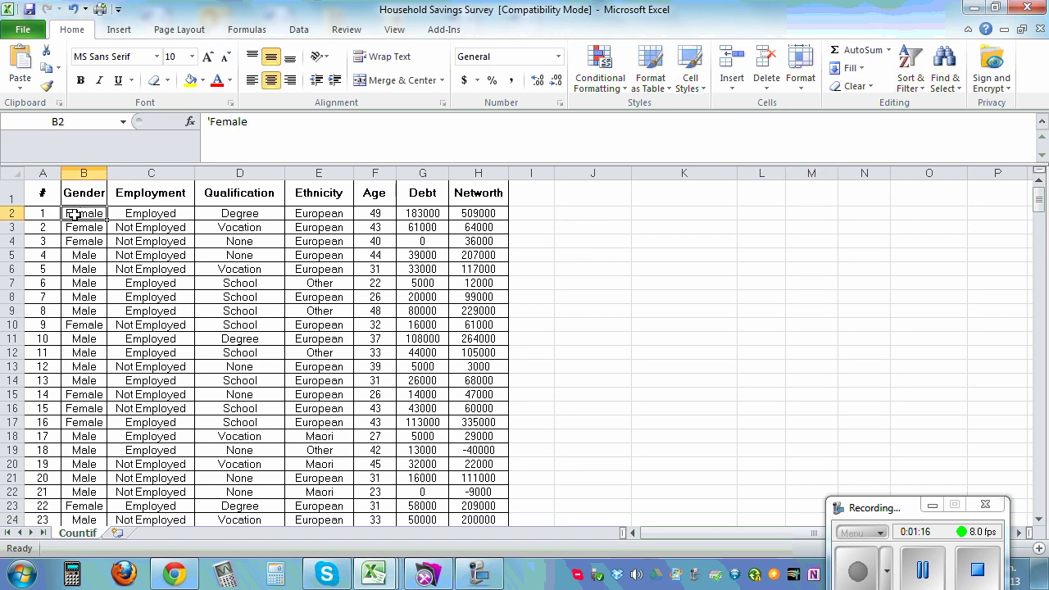
key(ctrl+c)
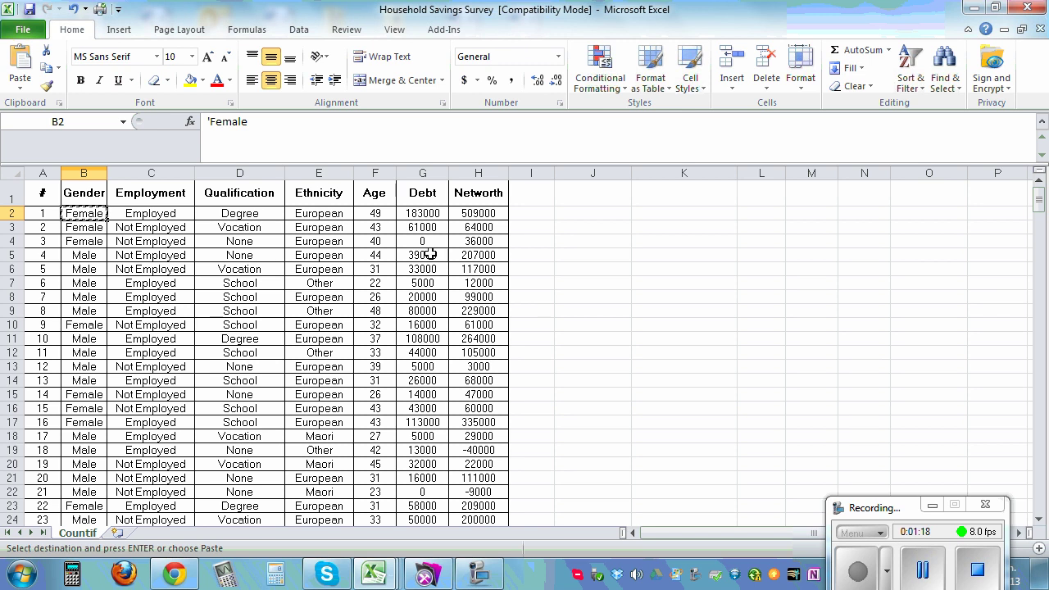
click(595, 226)
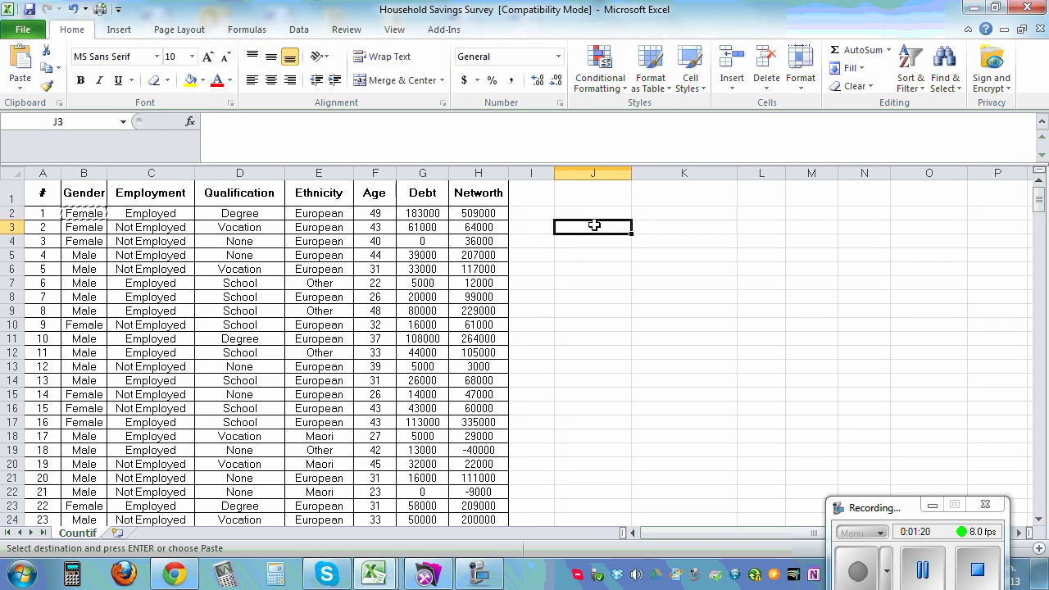
key(ctrl+v)
click(90, 255)
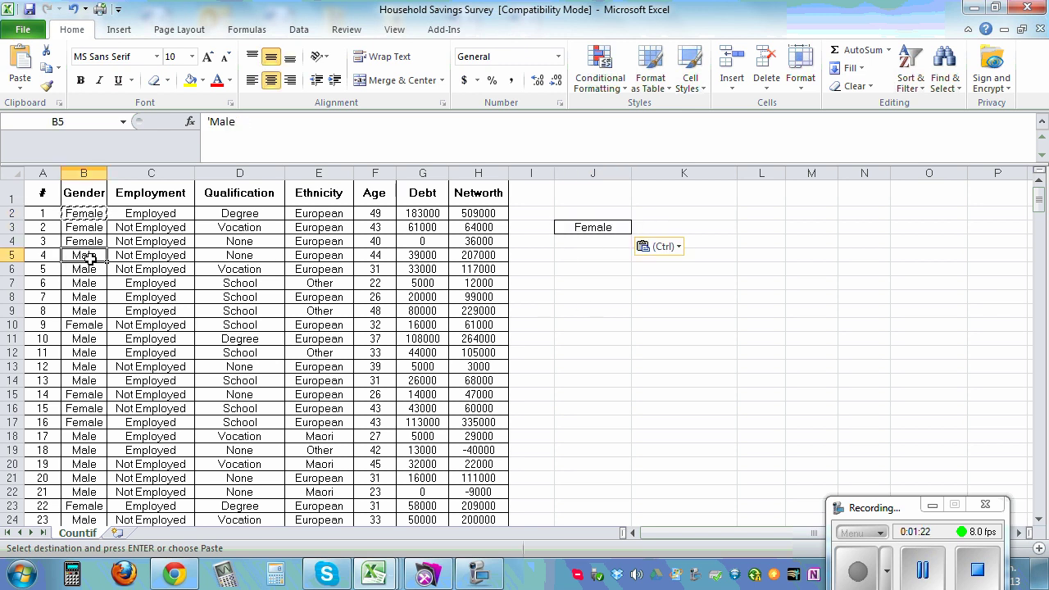
key(ctrl+c)
click(582, 240)
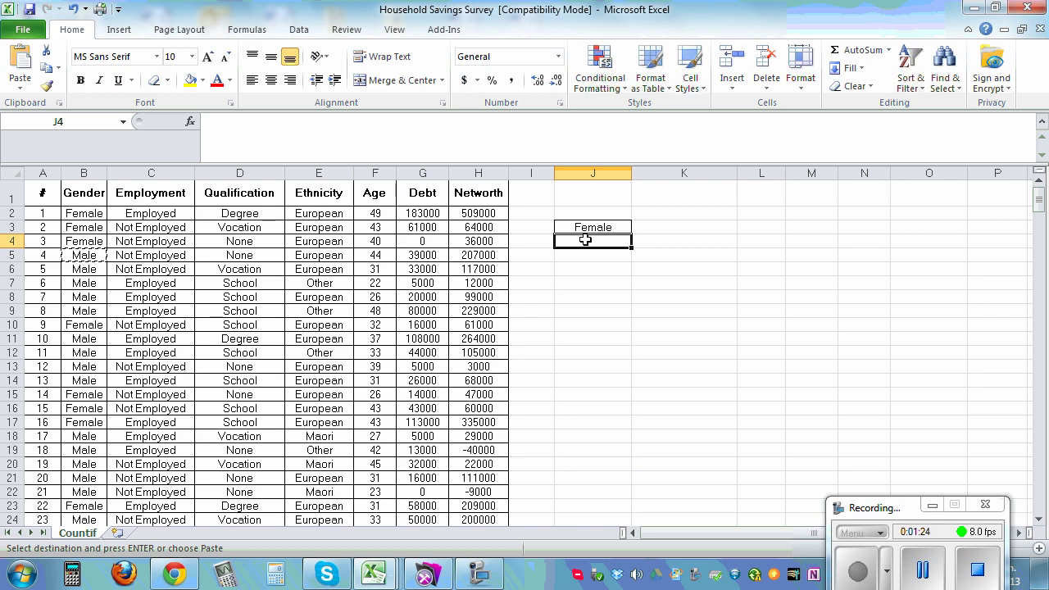
key(ctrl+v)
Enter 'Total' in J5 and centre it to match the labels above.
click(587, 258)
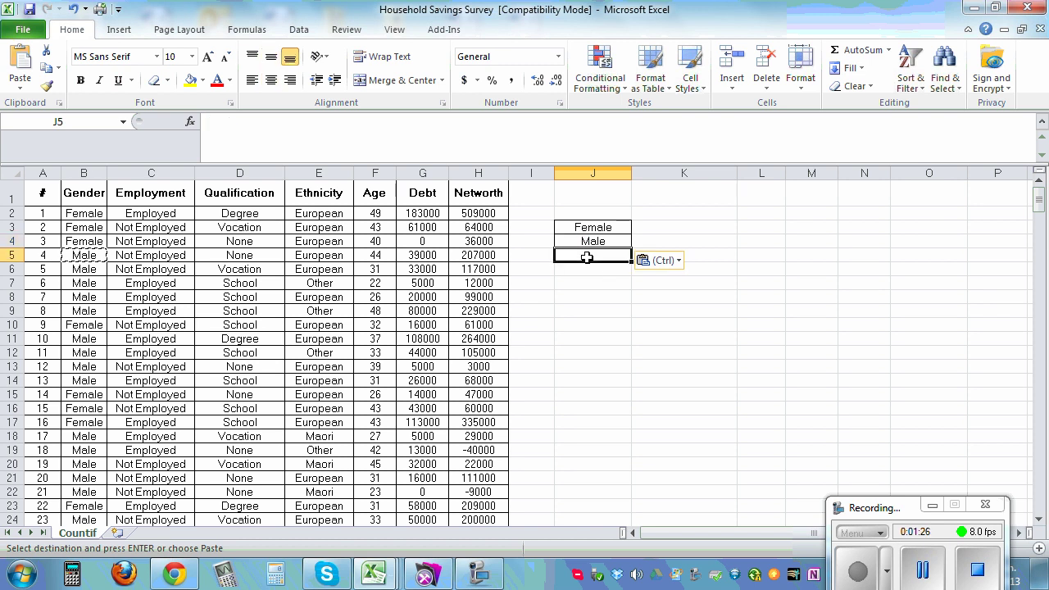
text(Total)
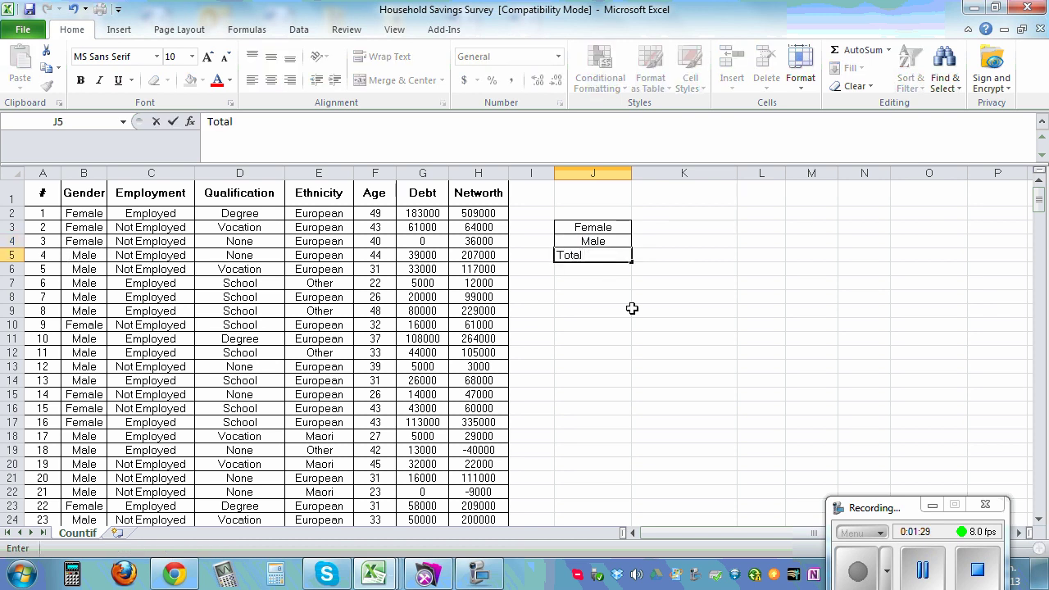
click(632, 308)
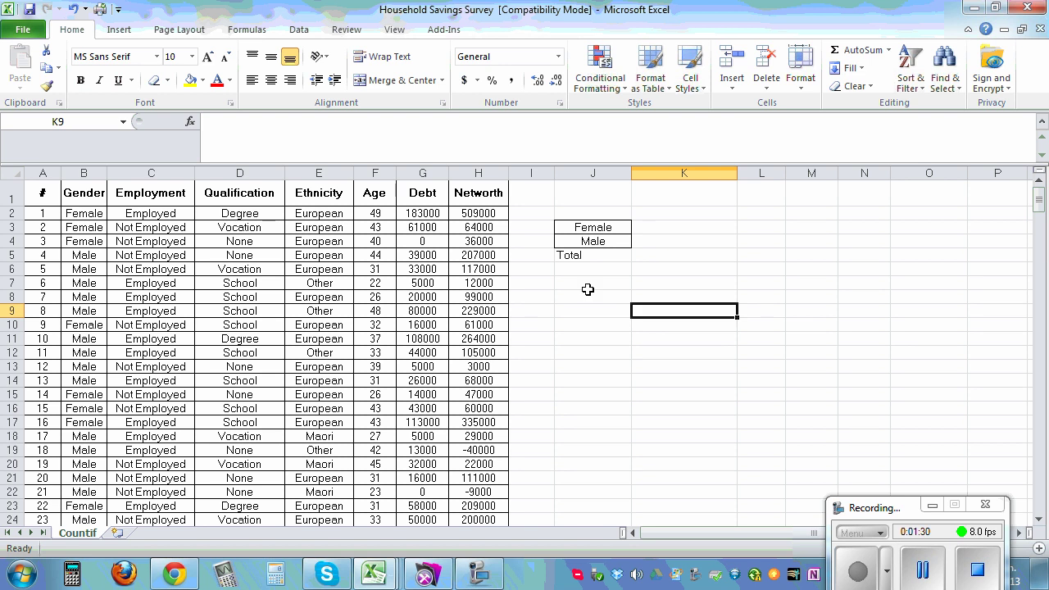
click(576, 257)
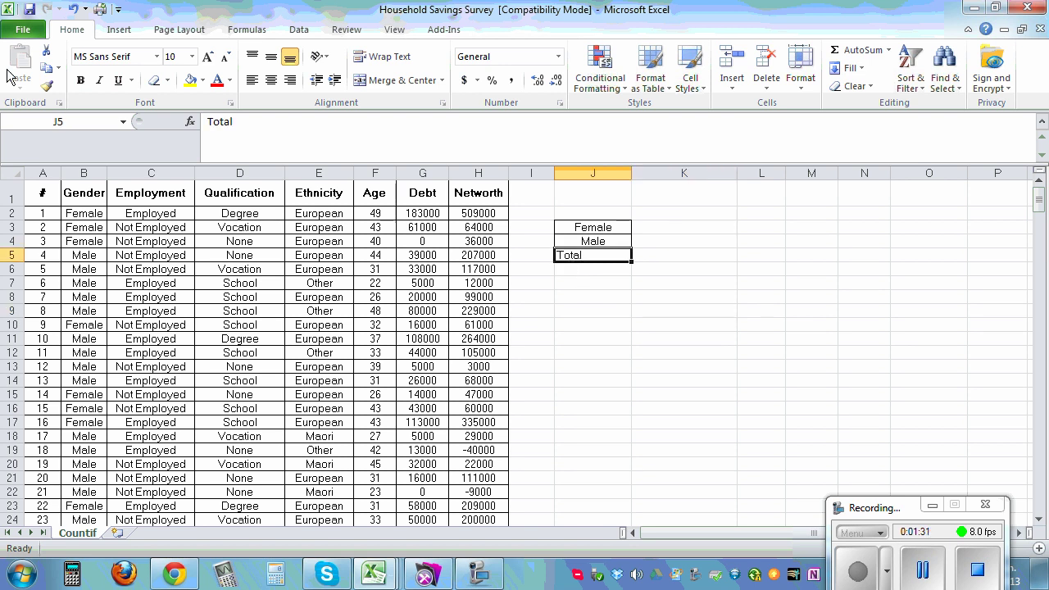
click(271, 79)
click(756, 282)
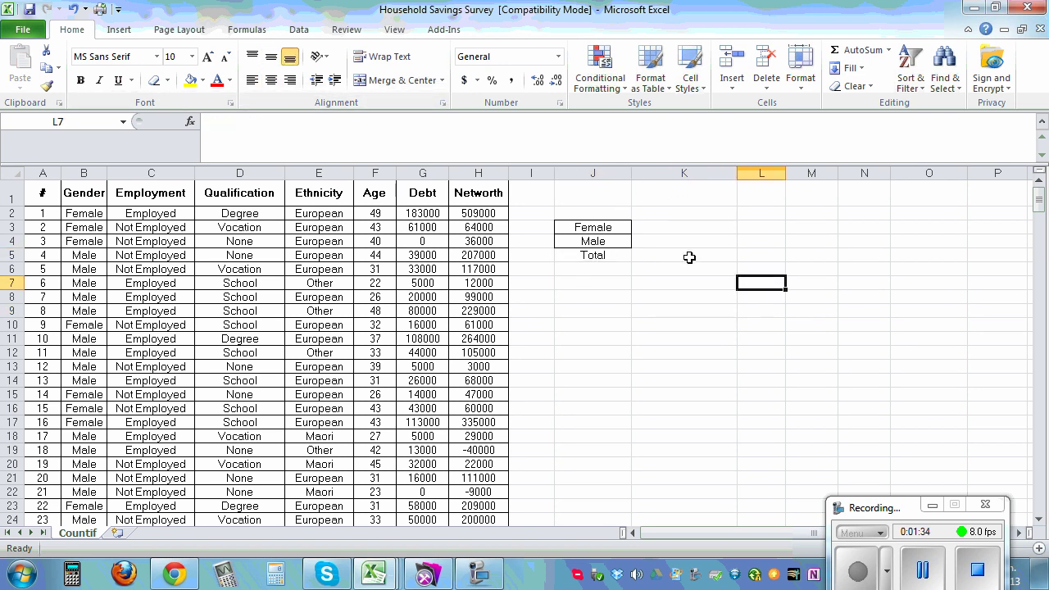
ctrl+scroll(726, 299, up, 1)
ctrl+scroll(726, 299, up, 1)
scroll(733, 316, up, 2)
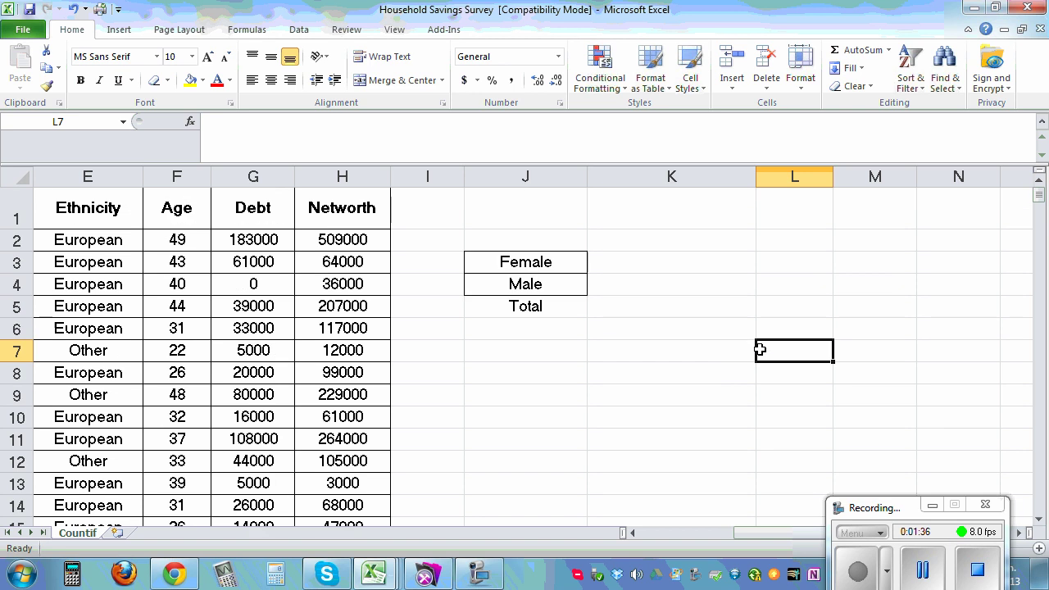
In K3, begin =countif( with the Gender range B2:B301 selected.
click(648, 260)
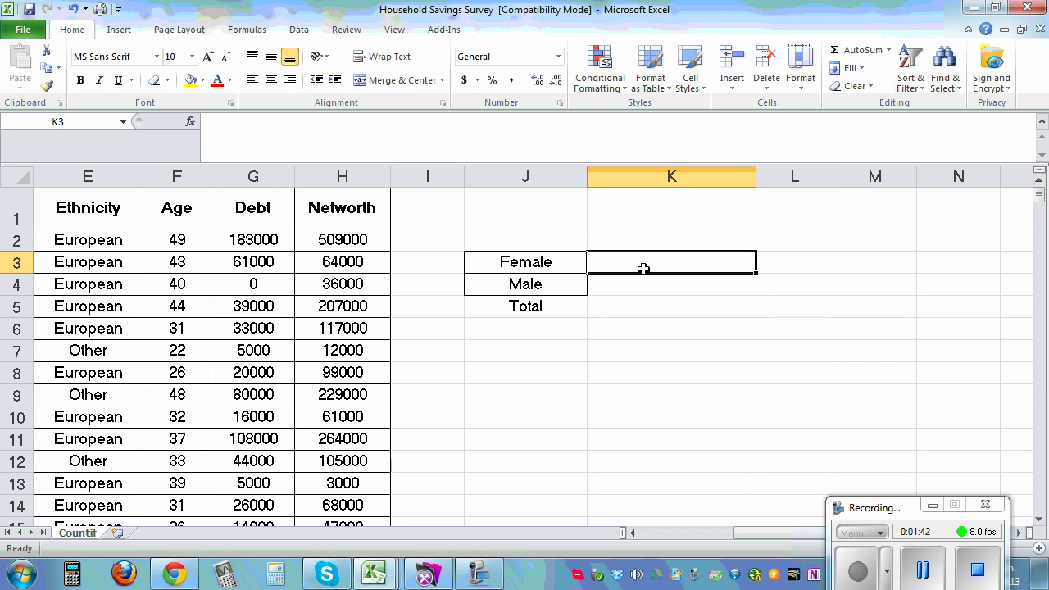
text(=)
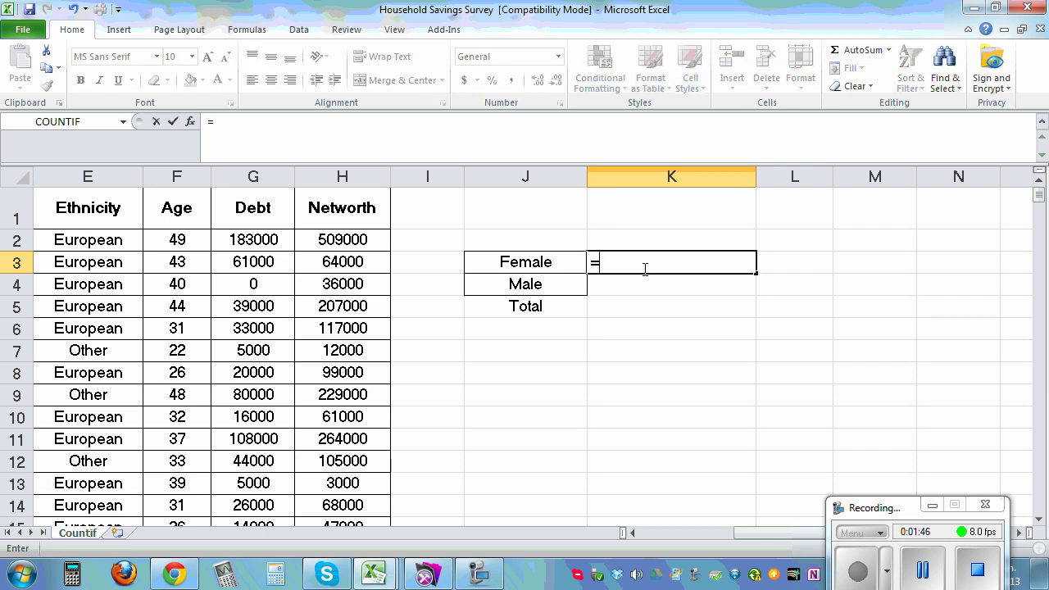
text(co)
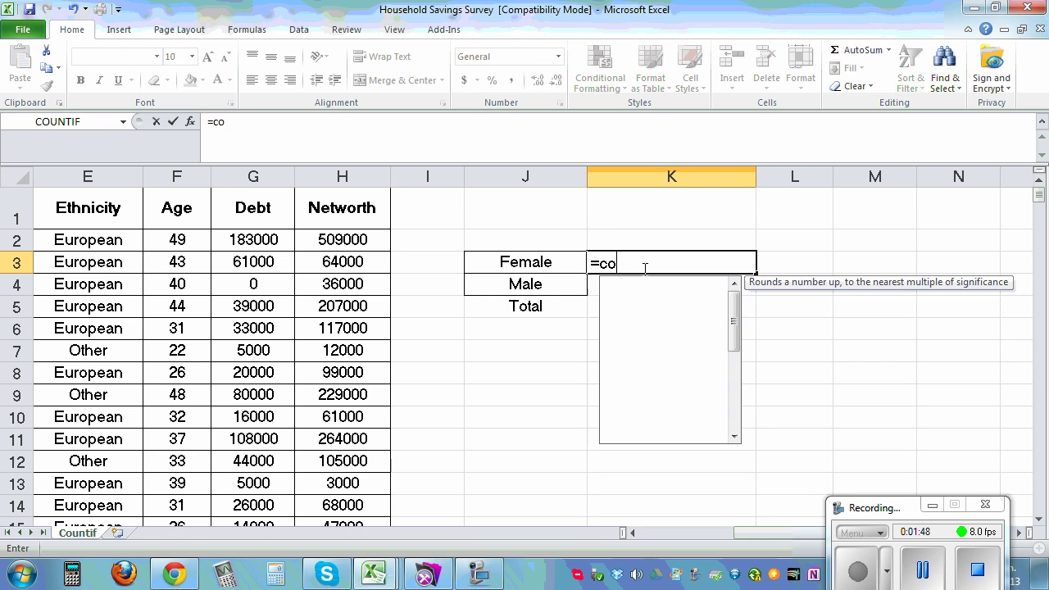
text(untif)
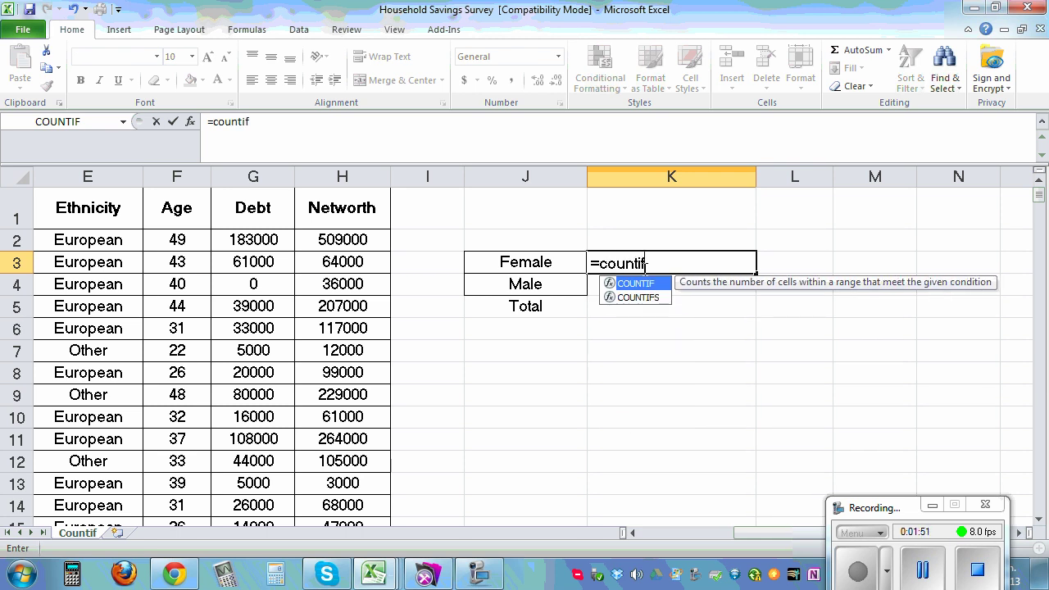
text(()
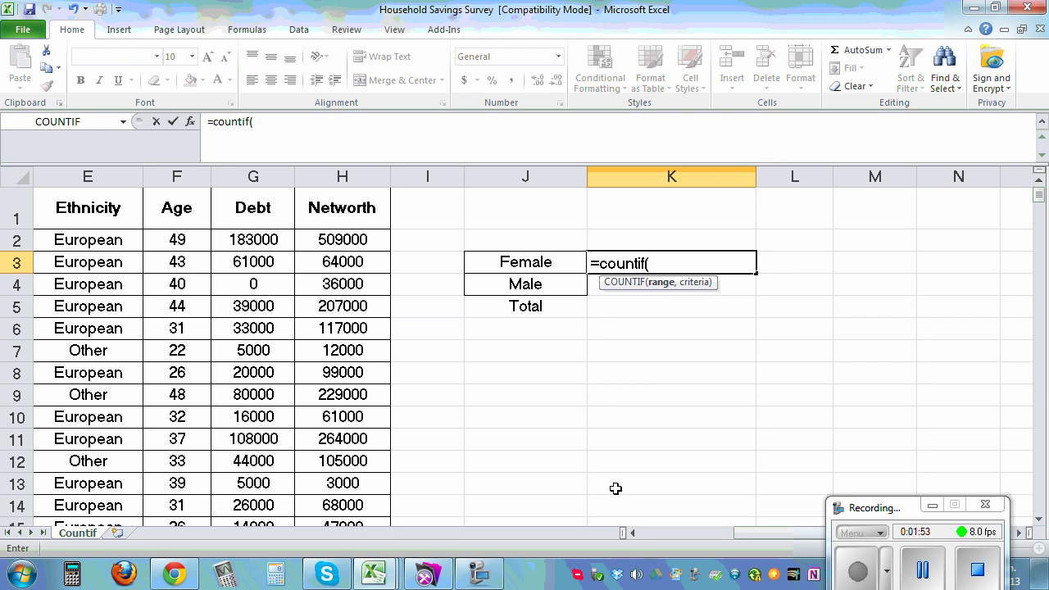
click(754, 529)
drag(754, 530, 664, 547)
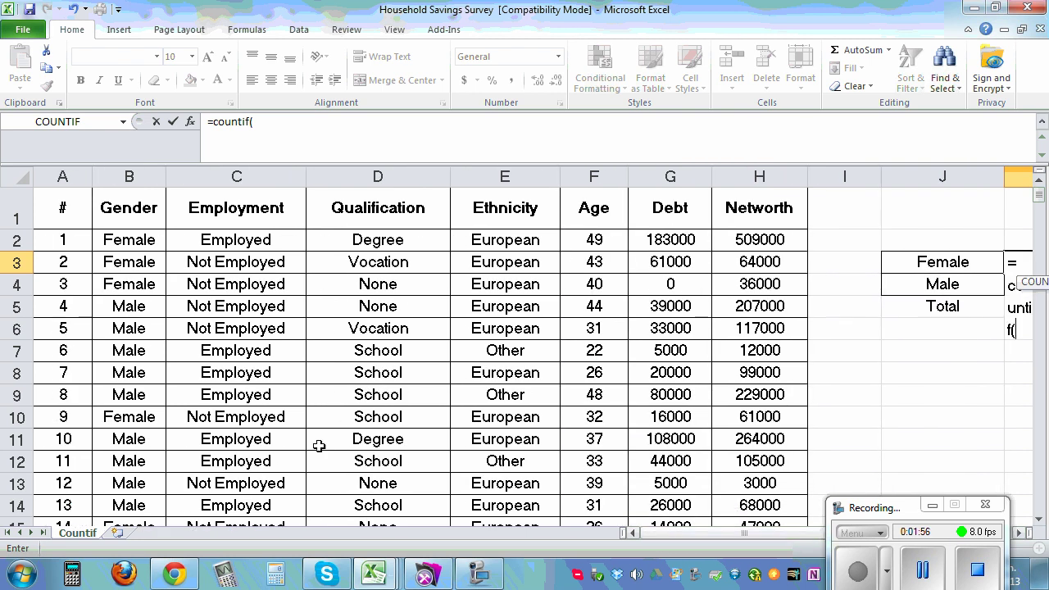
click(109, 239)
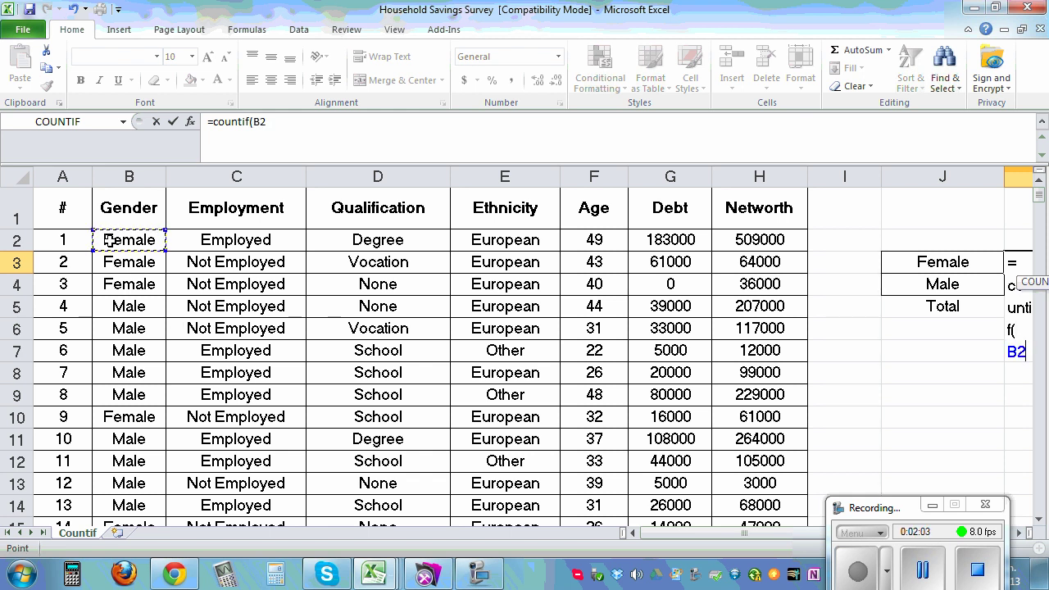
key(ctrl+shift+Down)
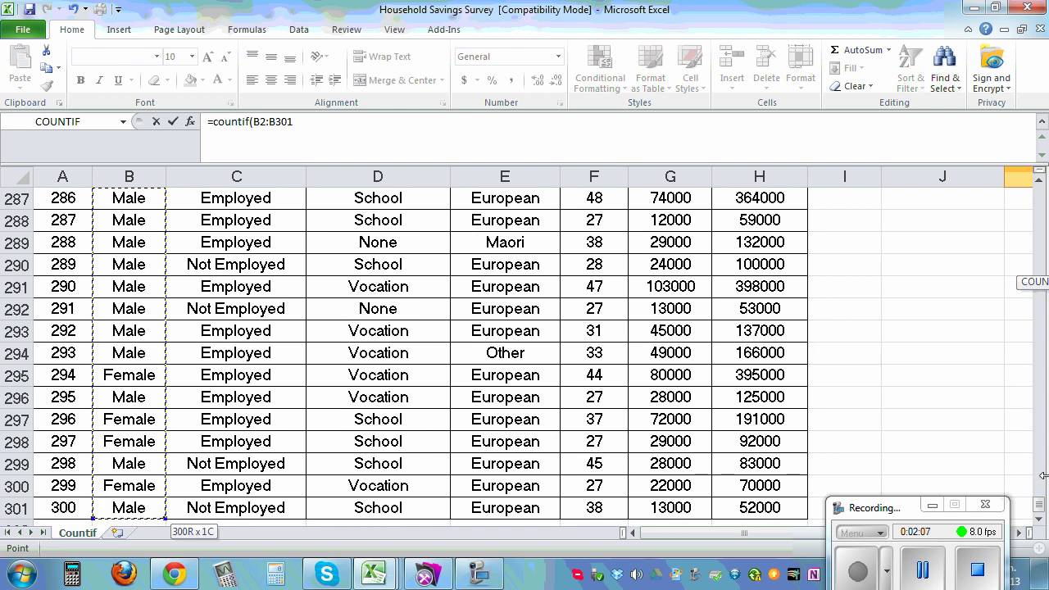
drag(1040, 512, 1040, 190)
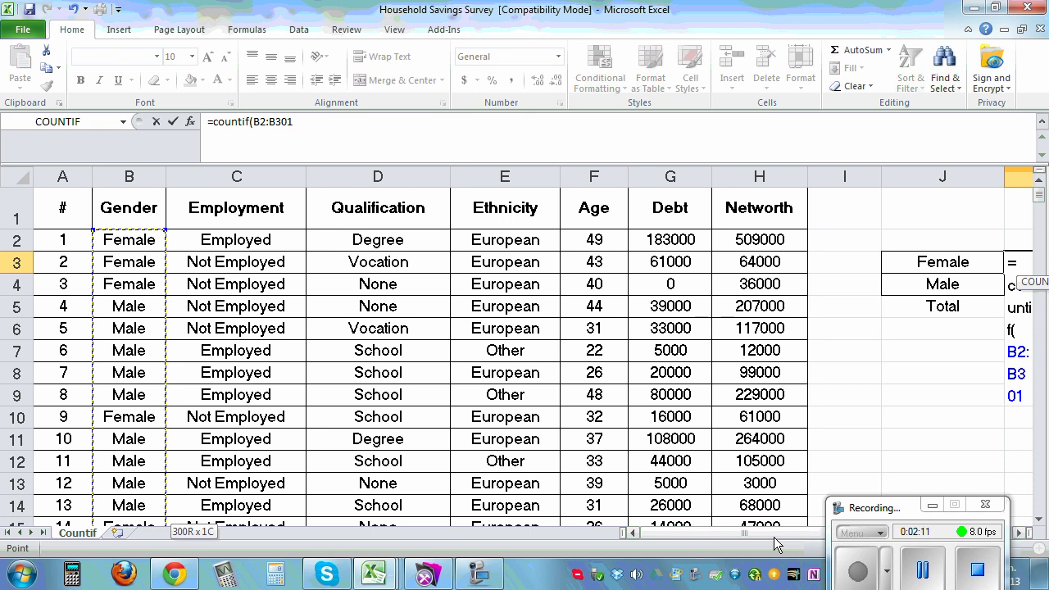
drag(774, 535, 741, 537)
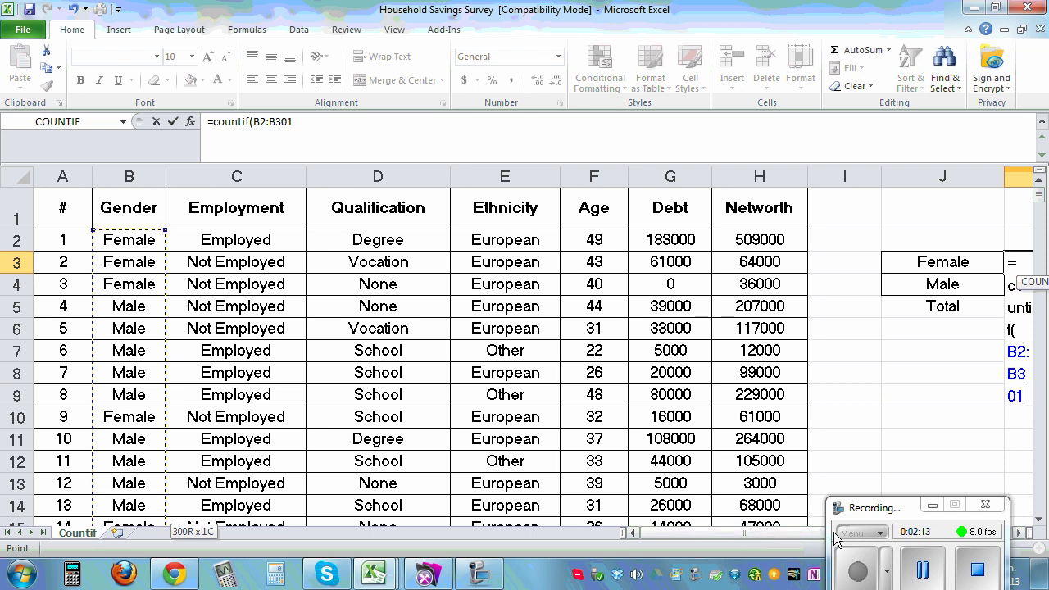
click(1020, 534)
click(1019, 534)
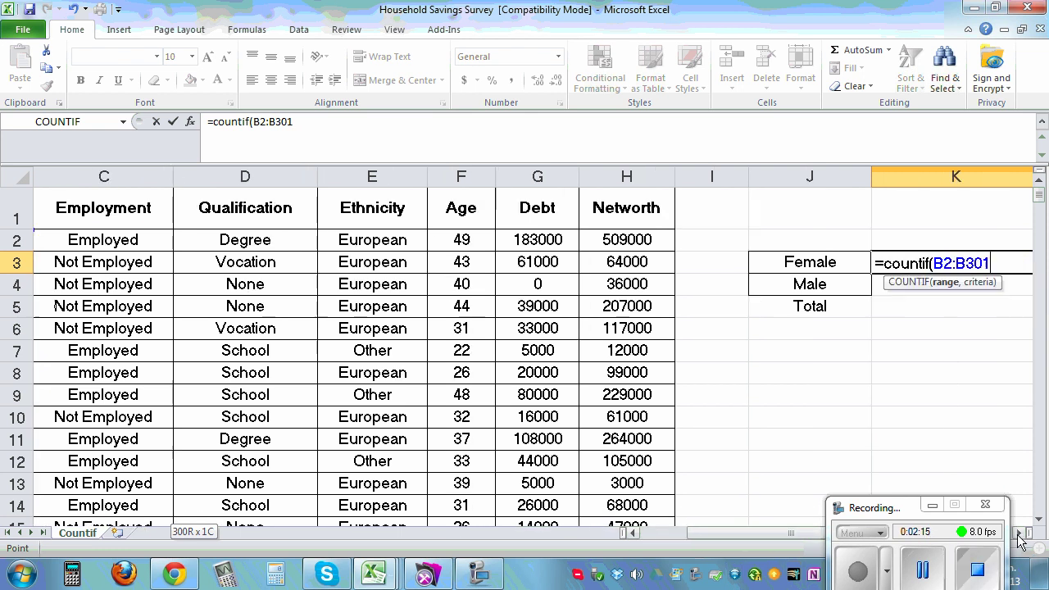
click(1020, 533)
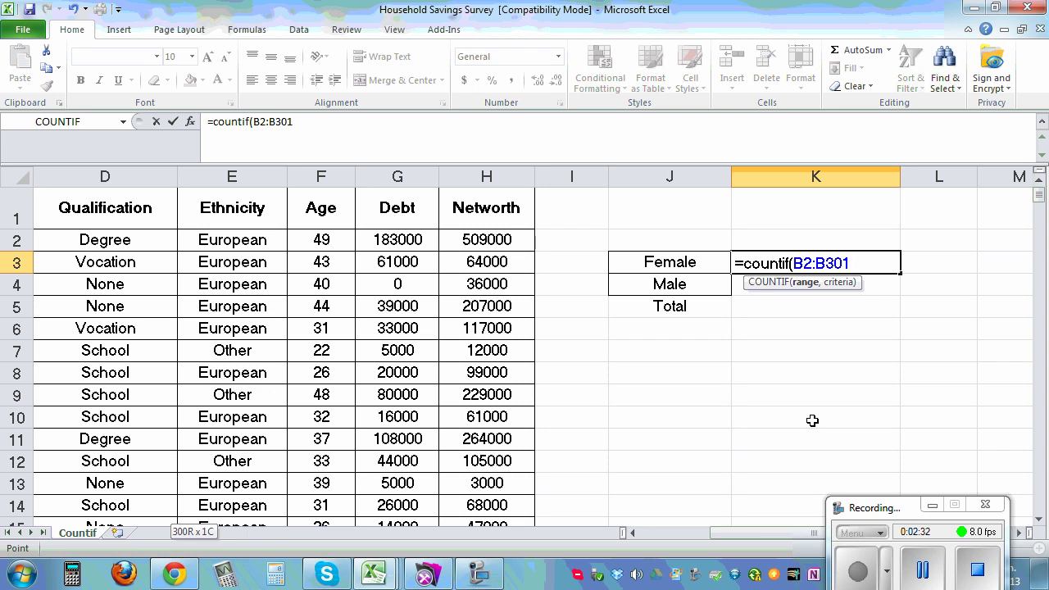
Complete K3 as =countif($B$2:$B$301,J3), returning 153 females.
key(F4)
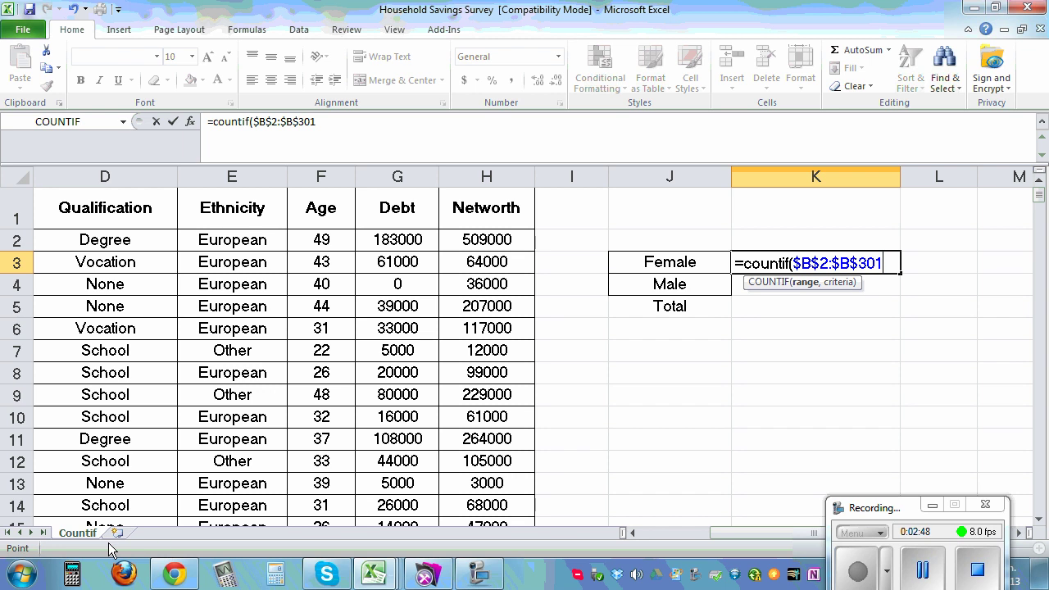
text(,)
click(676, 261)
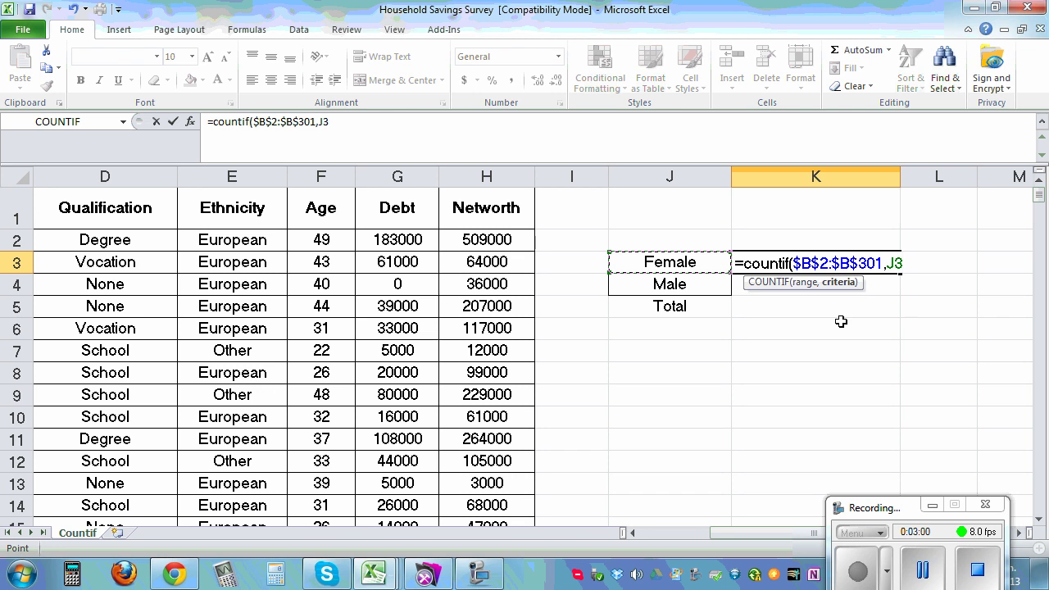
key(Return)
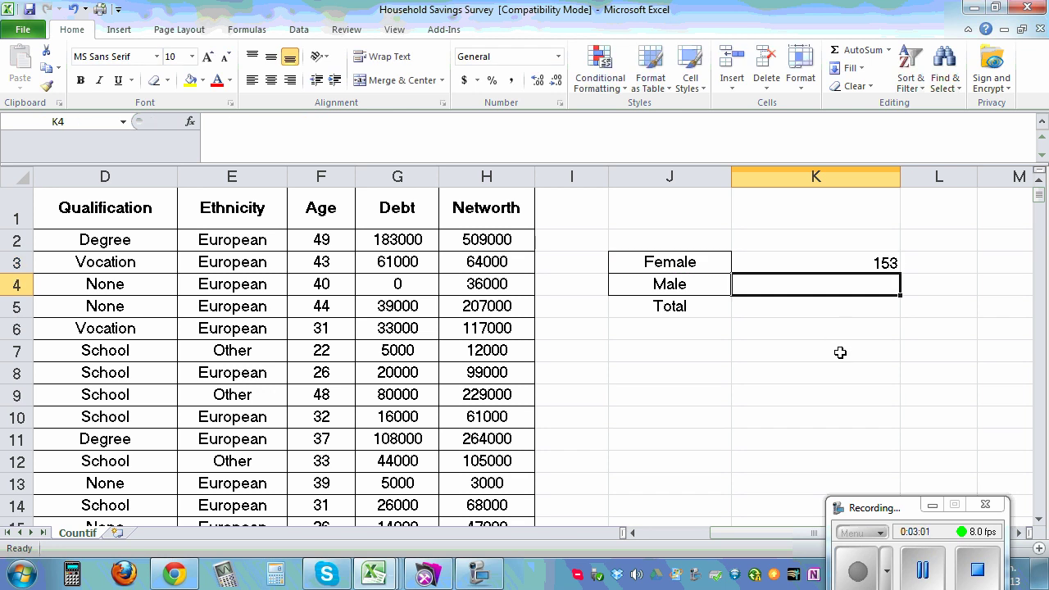
Fill the count down to K4 for Male (147) and put =sum(K3:K4) in K5, giving 300.
click(837, 263)
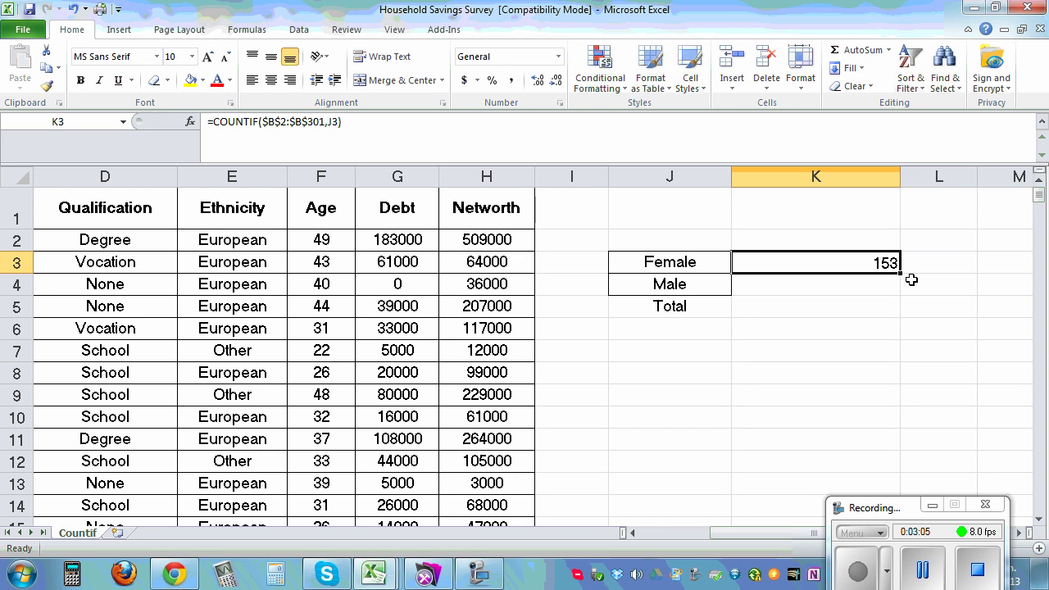
drag(901, 276, 901, 295)
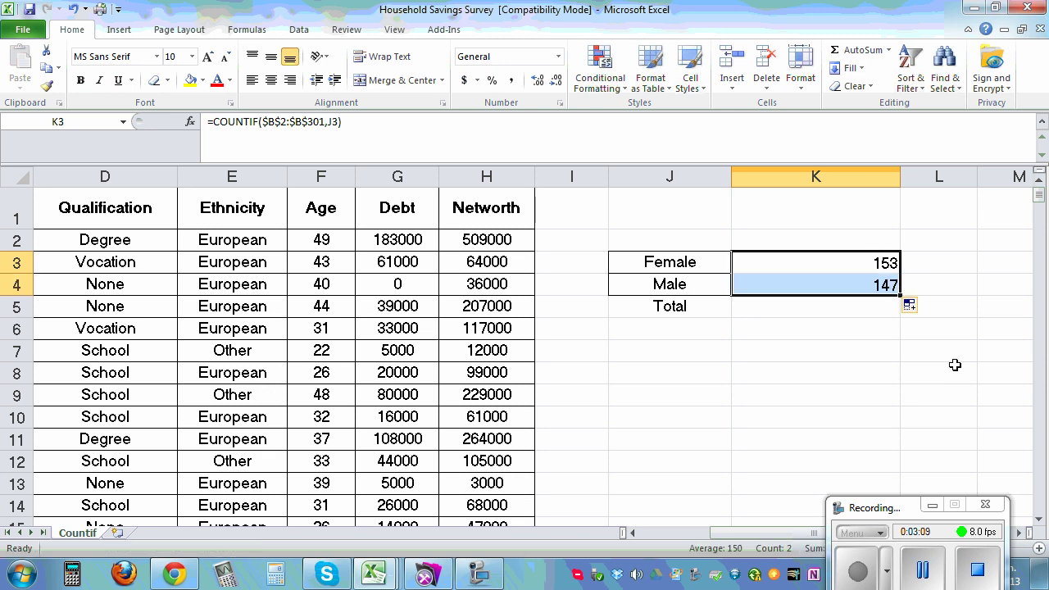
click(792, 307)
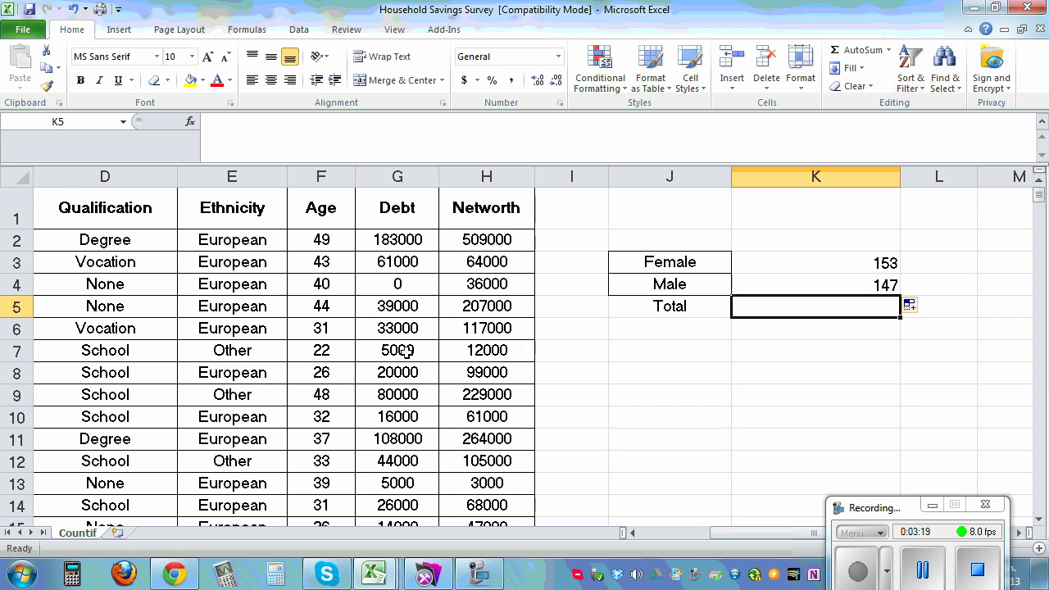
text(=)
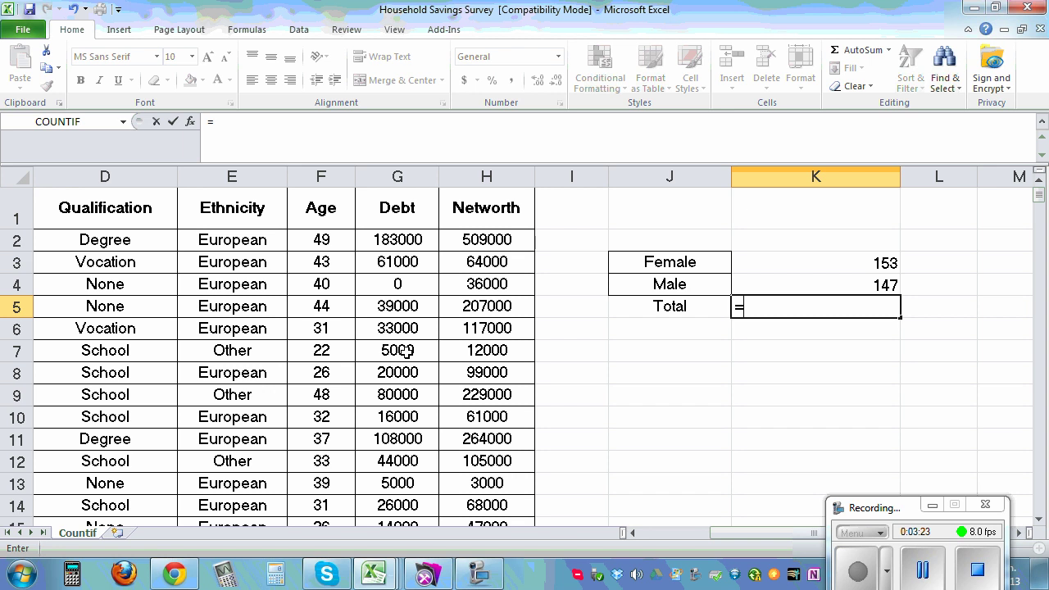
text(sum)
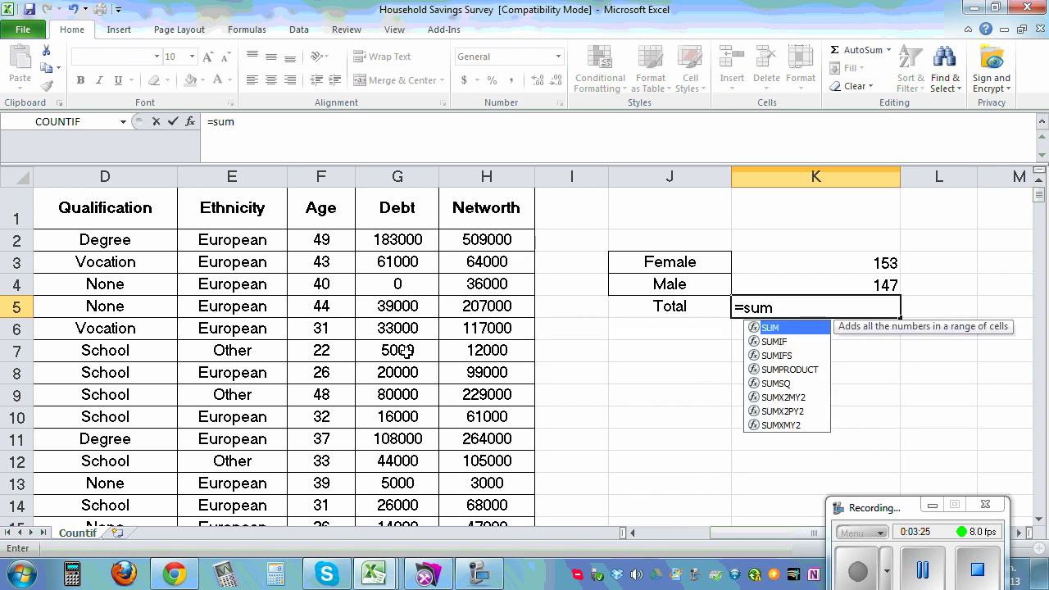
text(()
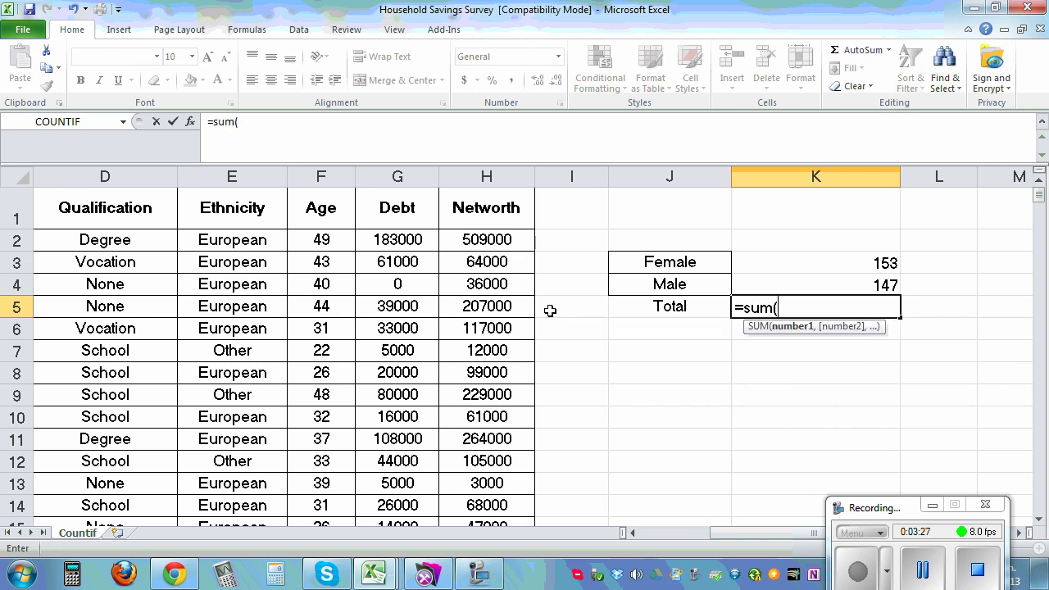
drag(844, 266, 840, 282)
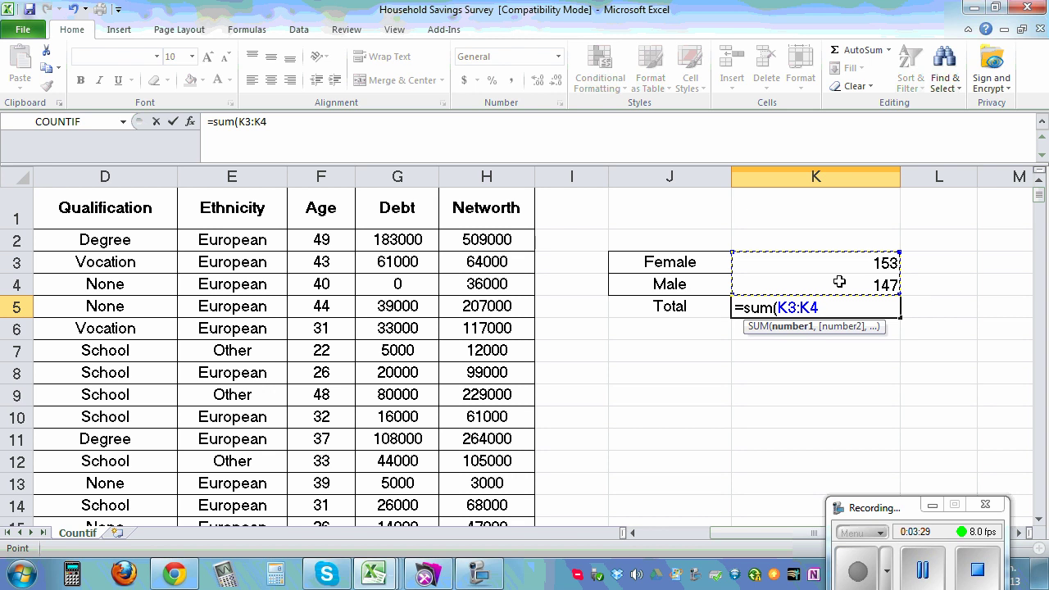
key(Return)
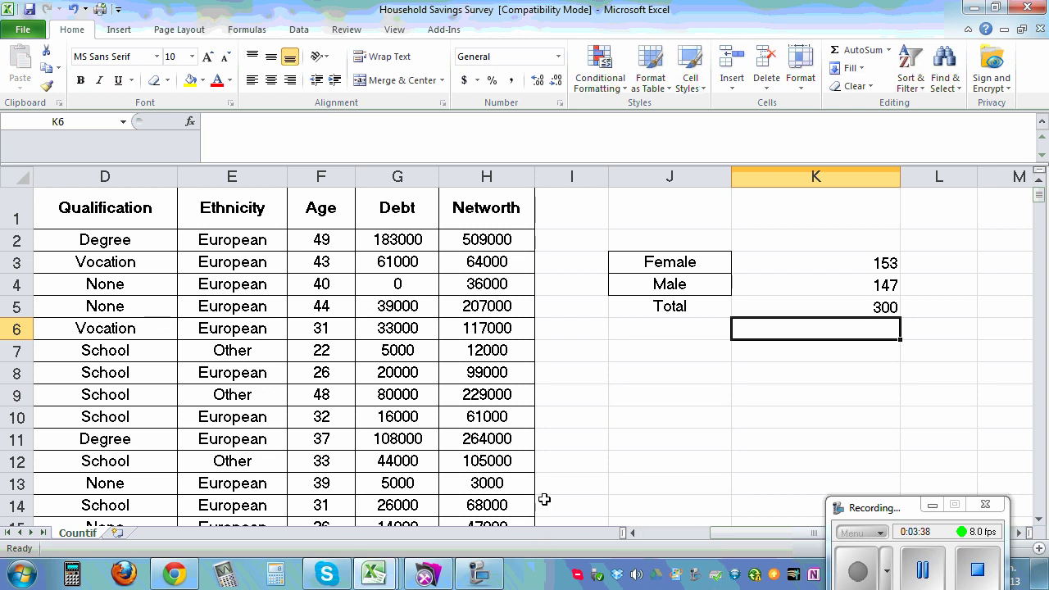
scroll(593, 434, down, 5)
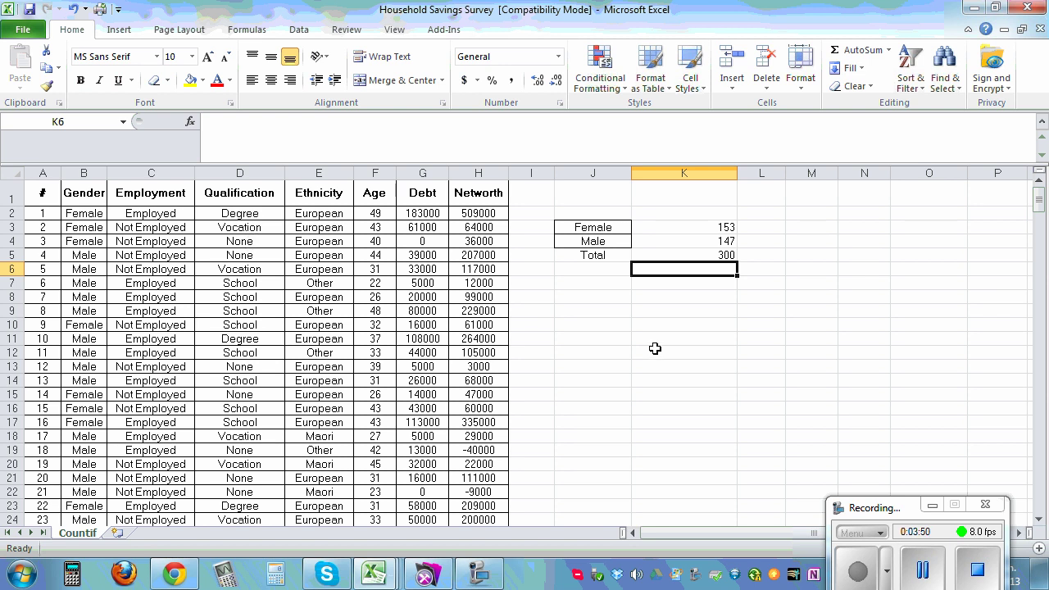
Copy the Degree and Vocation qualification labels into J8 and J9.
click(590, 295)
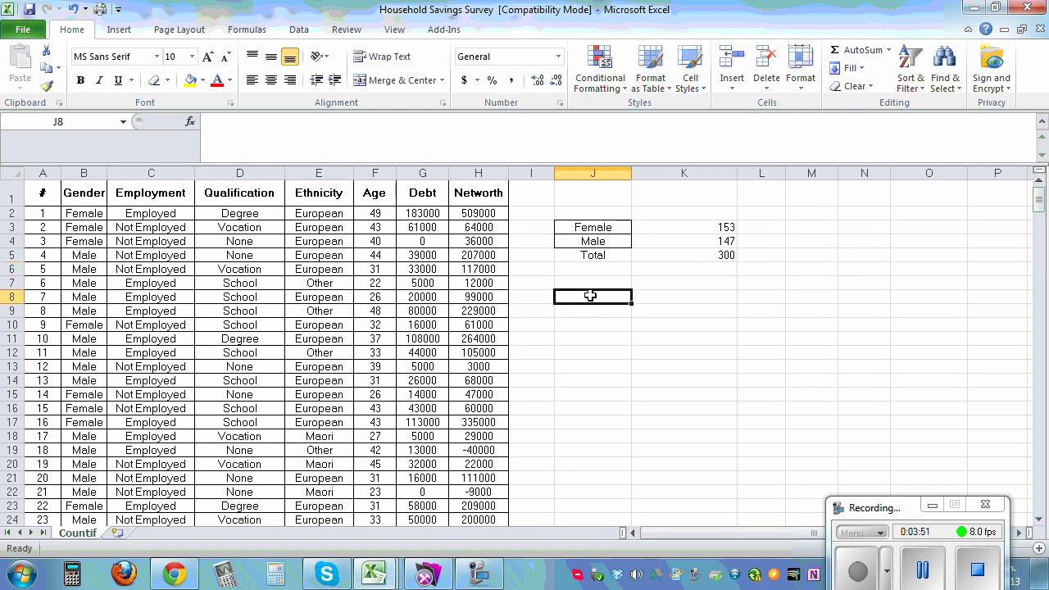
click(250, 214)
key(ctrl+c)
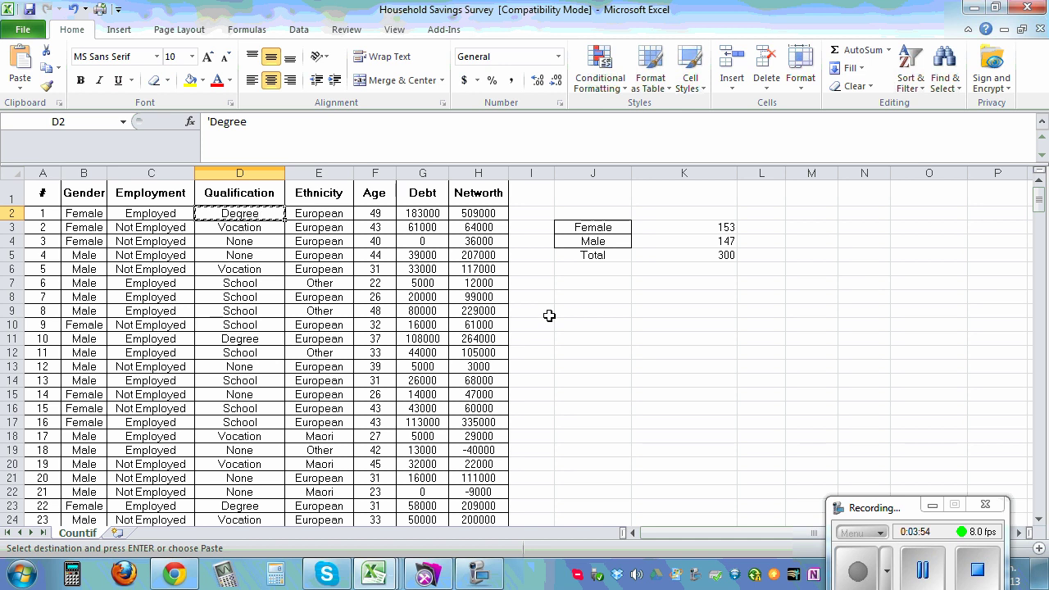
click(590, 294)
key(ctrl+v)
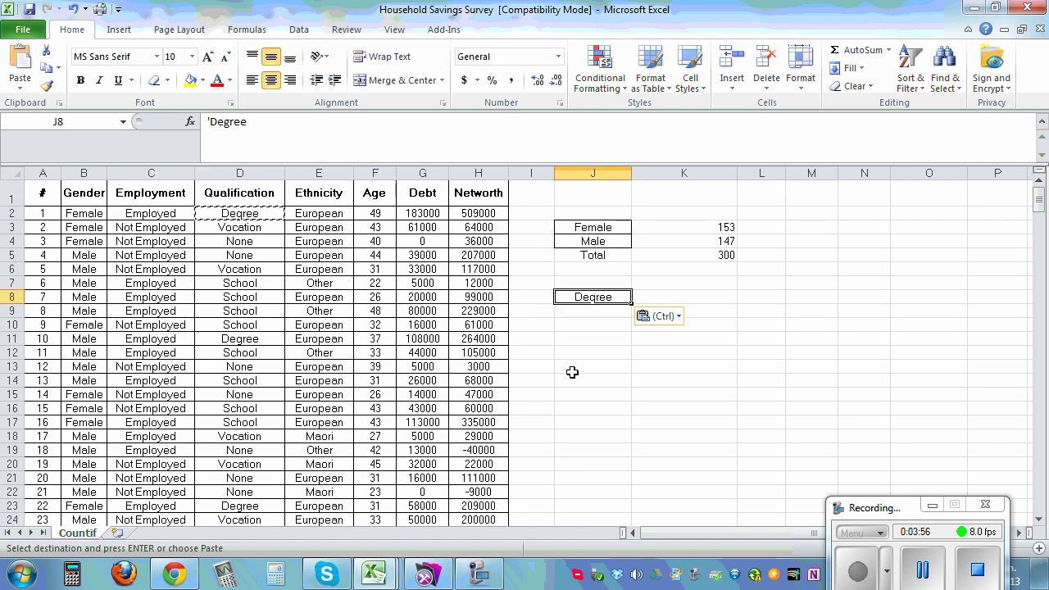
click(275, 227)
key(ctrl+c)
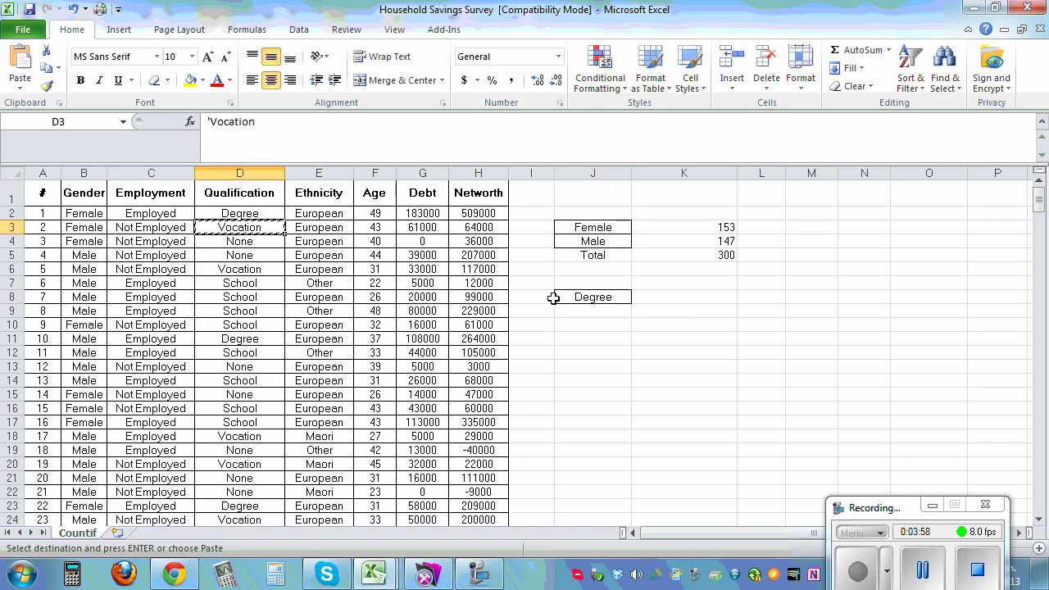
click(578, 313)
key(ctrl+v)
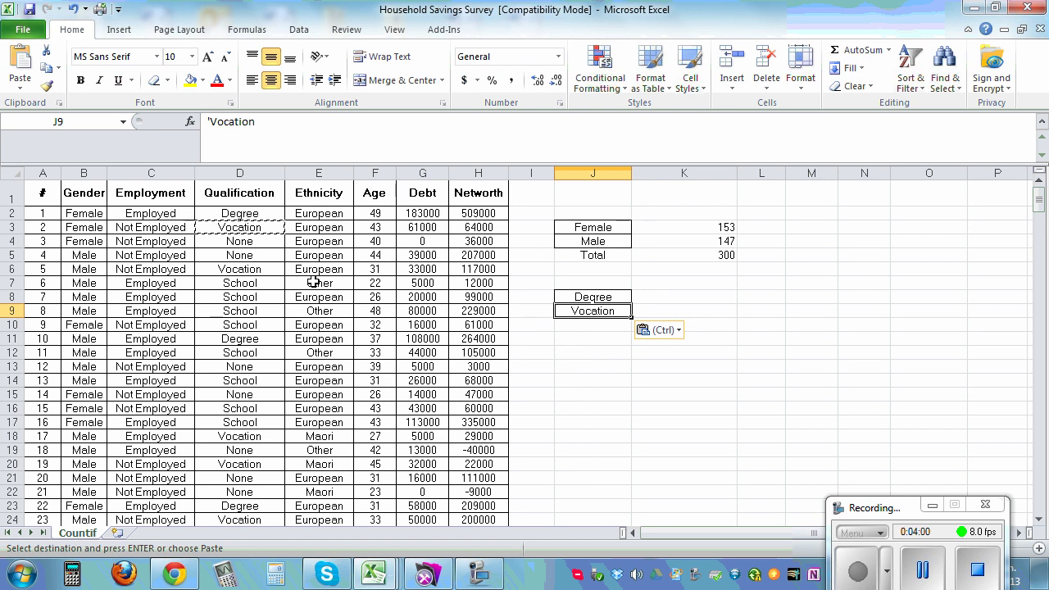
Copy the None and School labels into J10 and J11, then select K8.
click(244, 243)
key(ctrl+c)
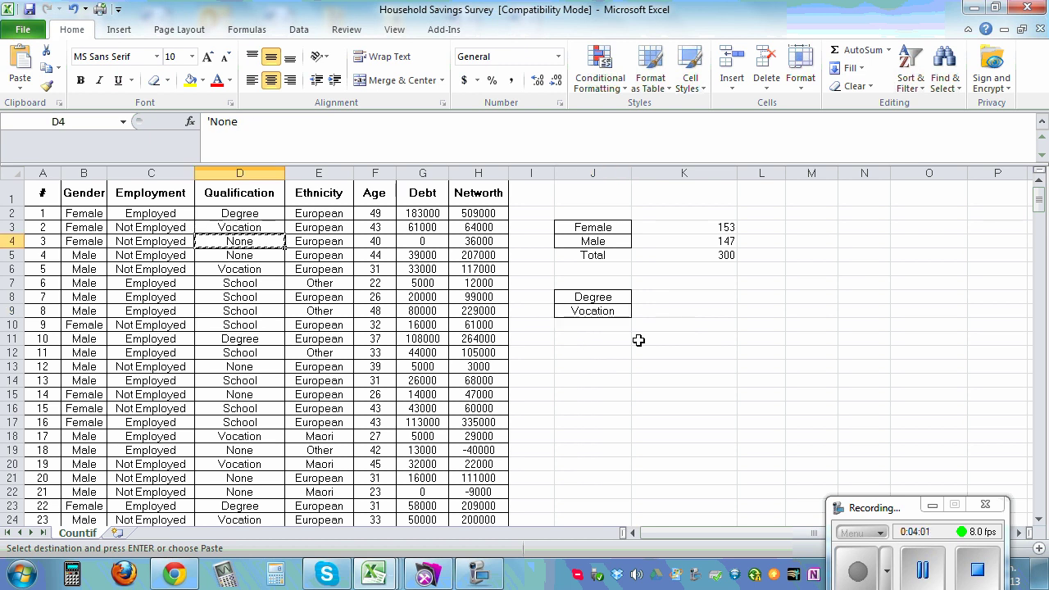
click(582, 325)
key(ctrl+v)
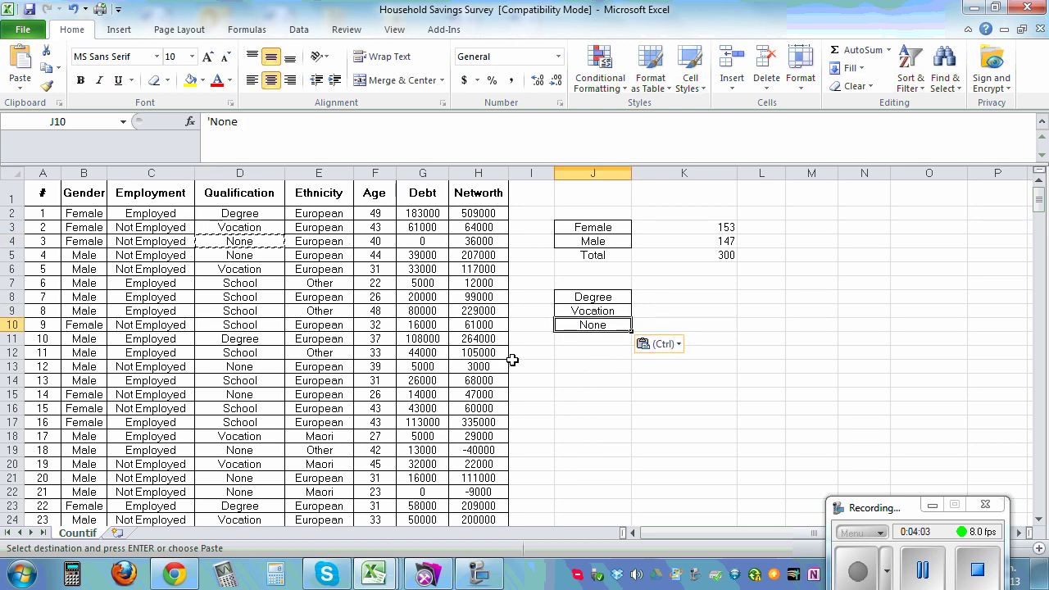
click(248, 297)
key(ctrl+c)
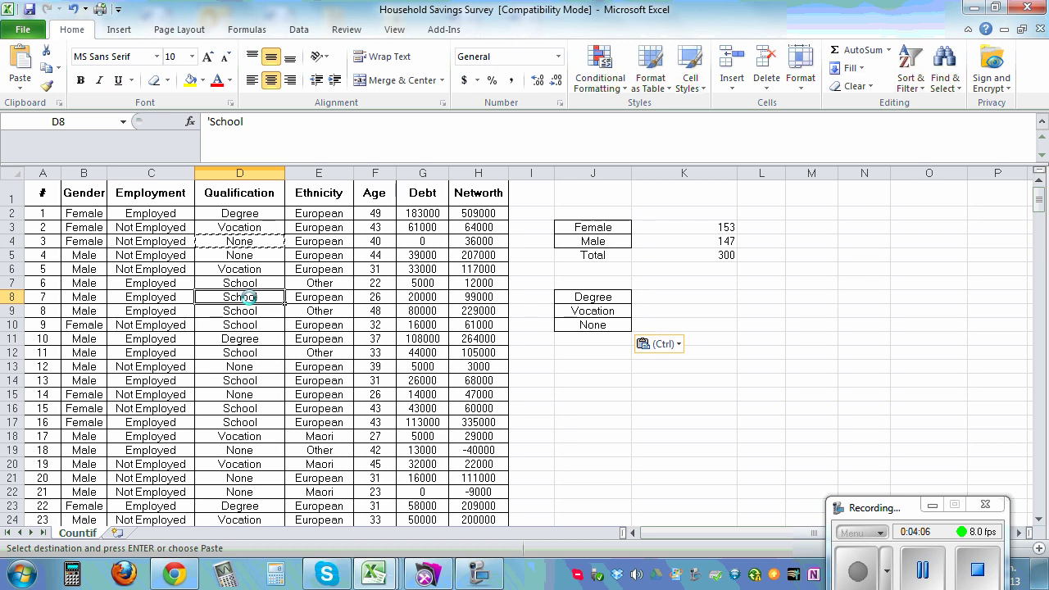
click(587, 341)
key(ctrl+v)
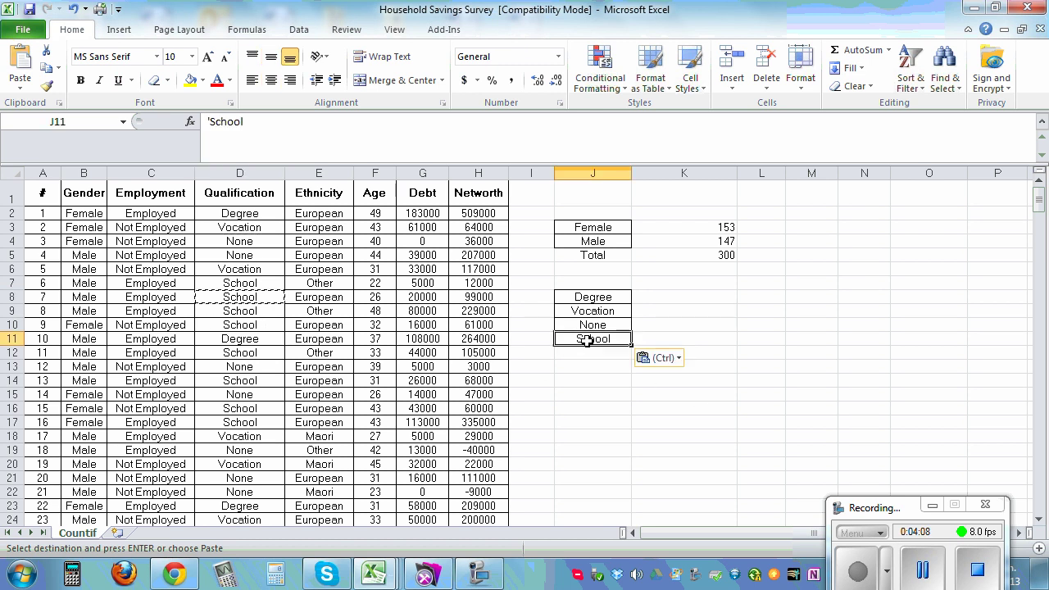
click(755, 371)
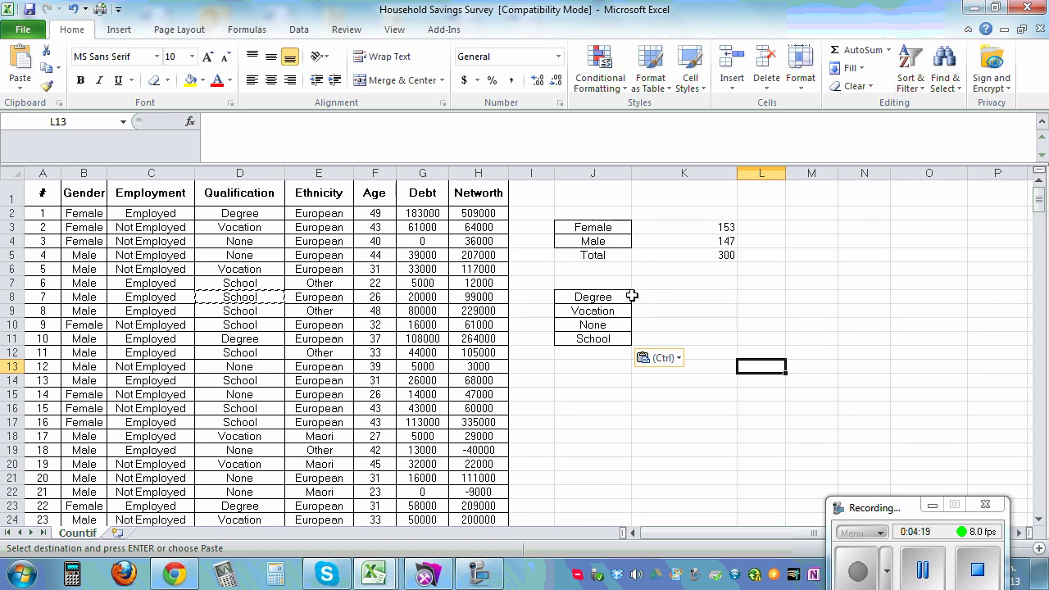
click(663, 300)
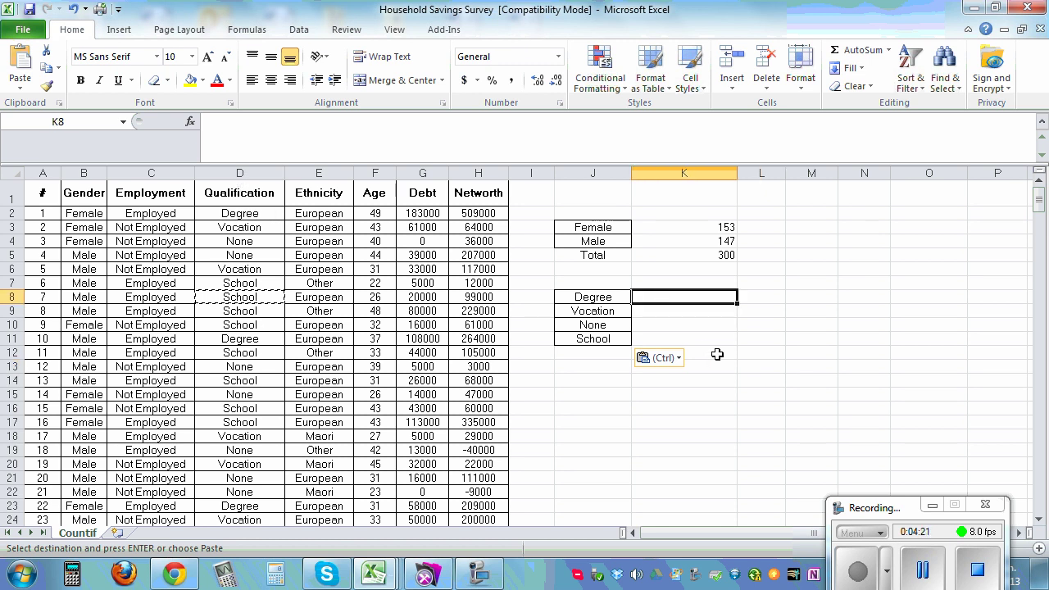
In K8, begin =countif( over the Qualification range D2:D301.
ctrl+scroll(717, 354, up, 5)
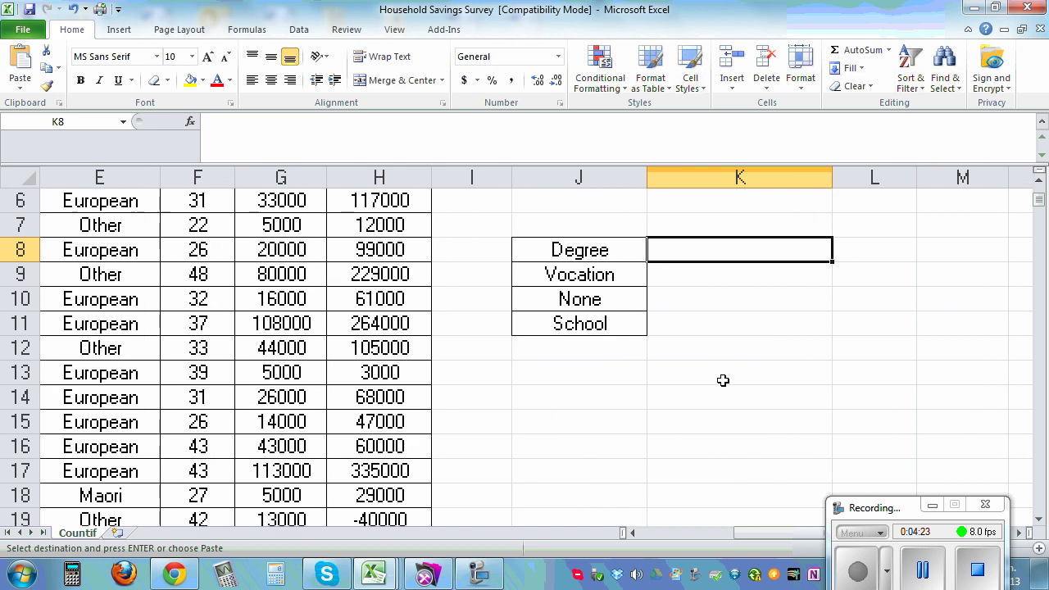
text(=)
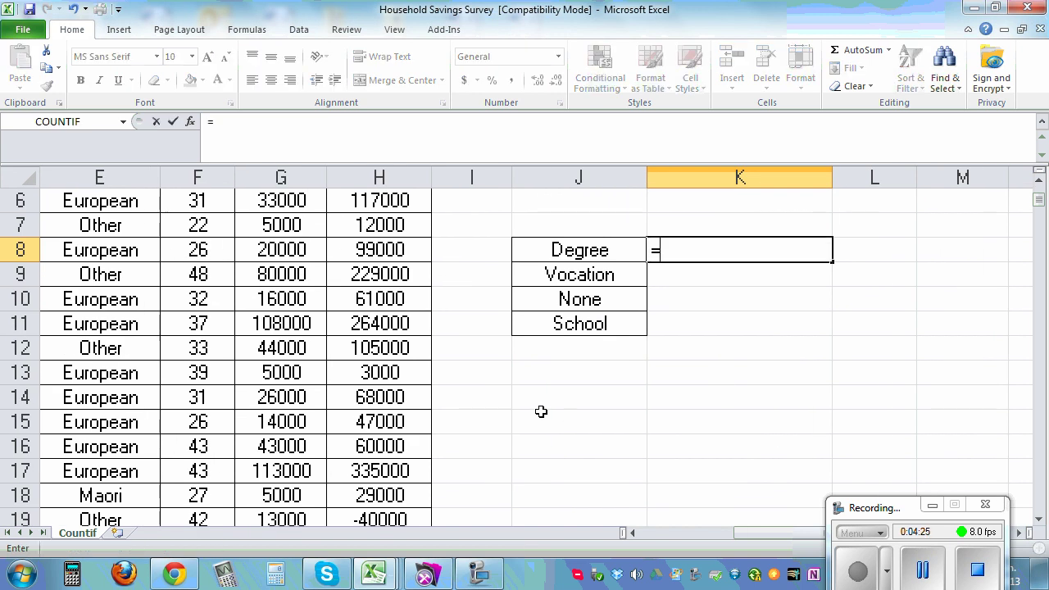
text(count)
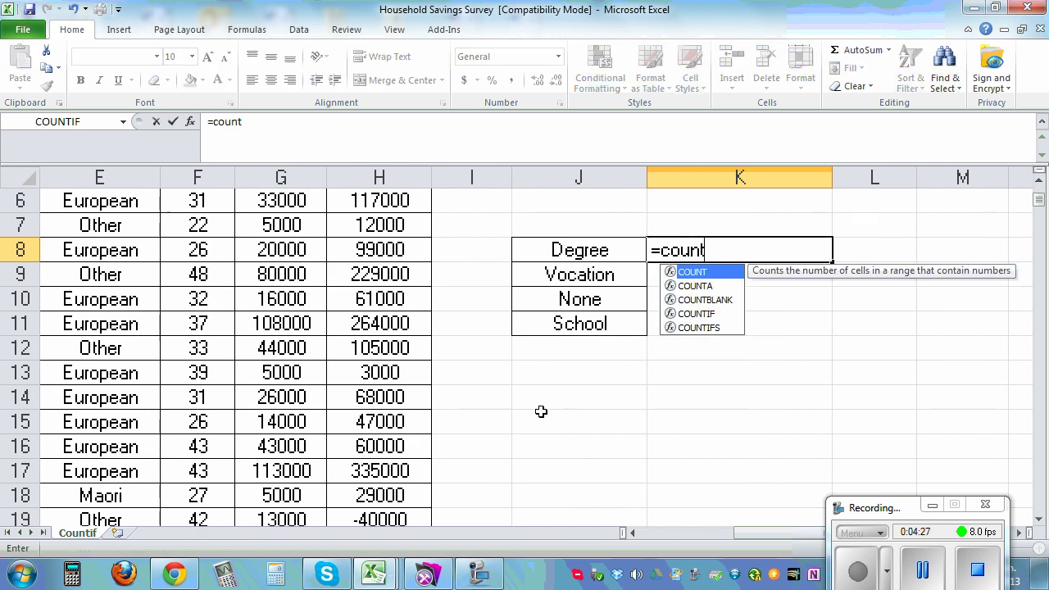
text(if()
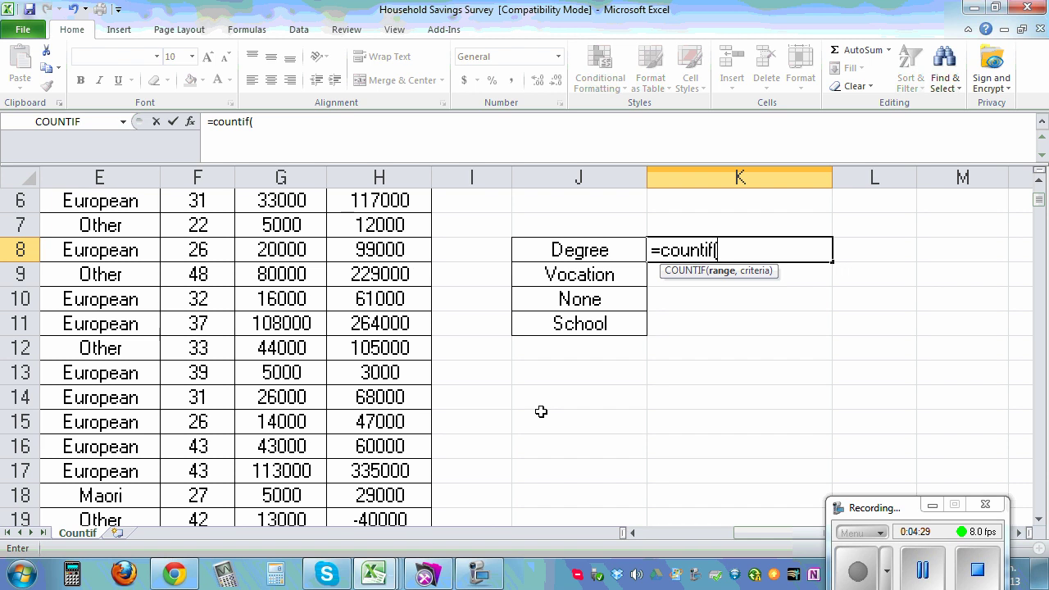
scroll(541, 411, up, 2)
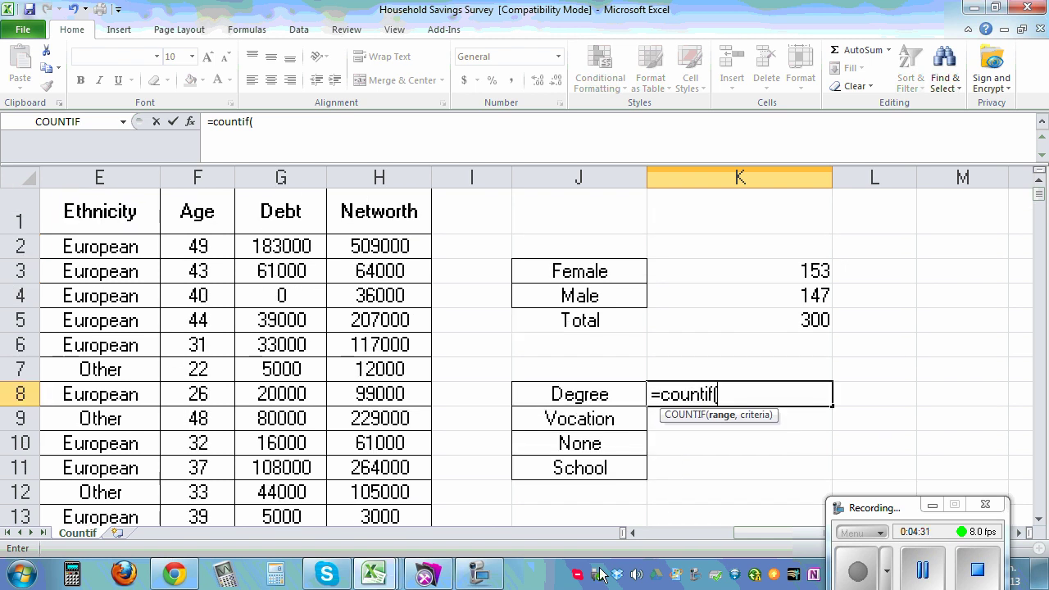
drag(747, 534, 708, 541)
click(302, 254)
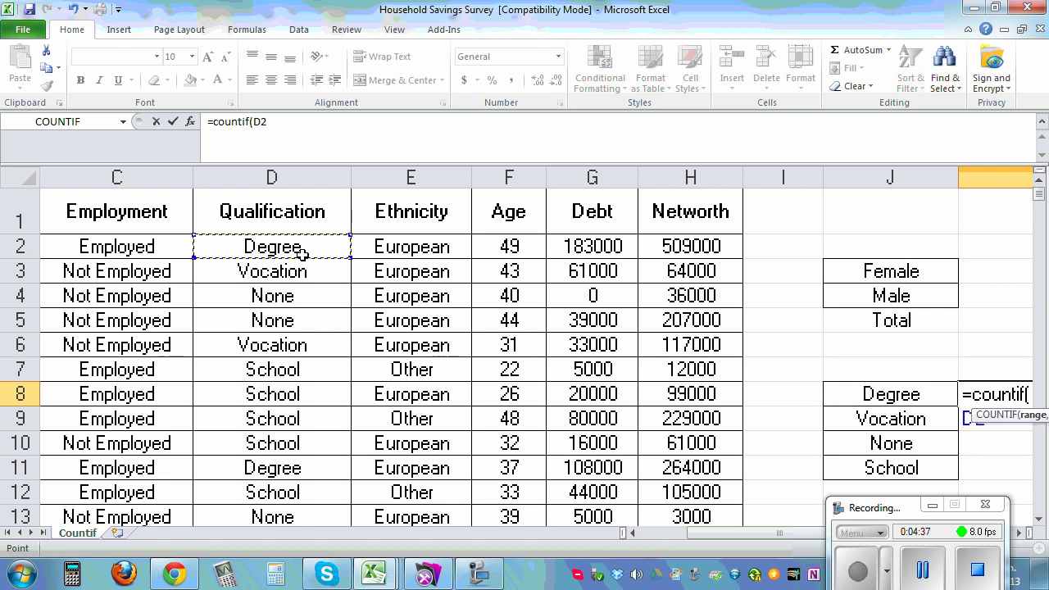
key(ctrl+shift+Down)
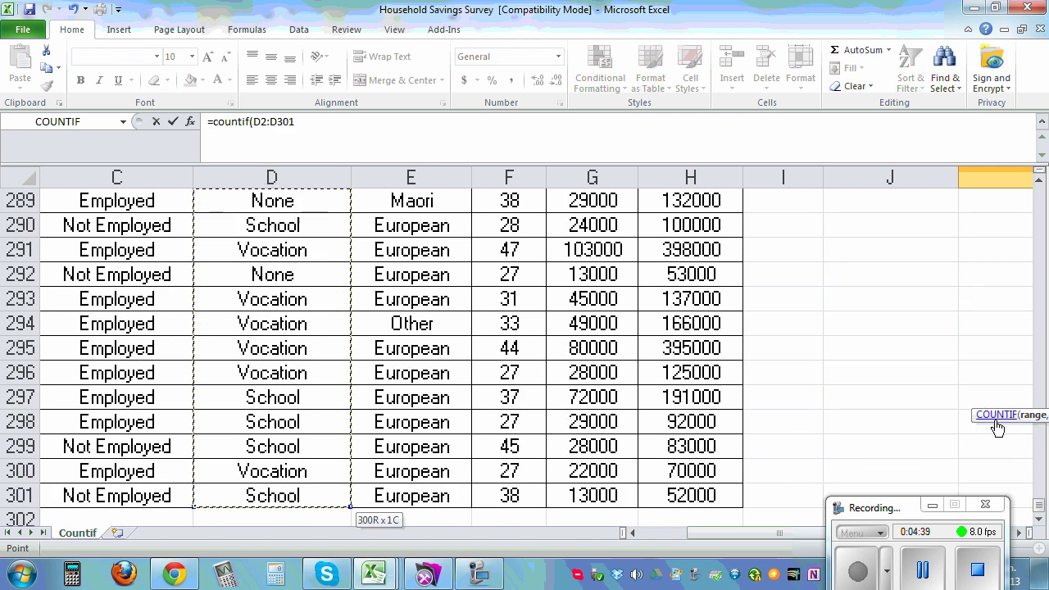
scroll(1041, 486, up, 9)
drag(1041, 486, 1040, 205)
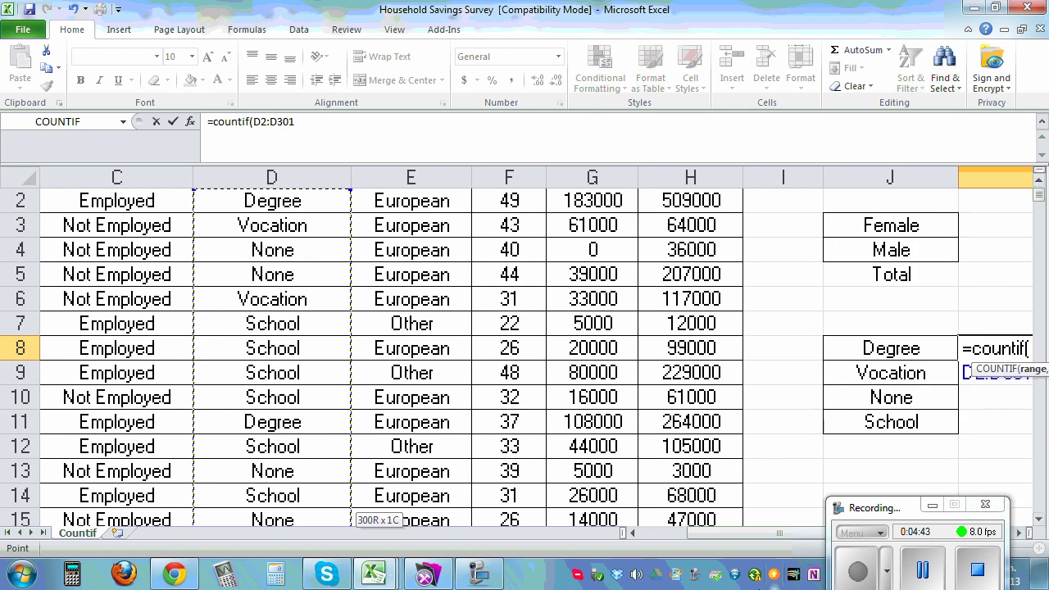
drag(736, 531, 776, 532)
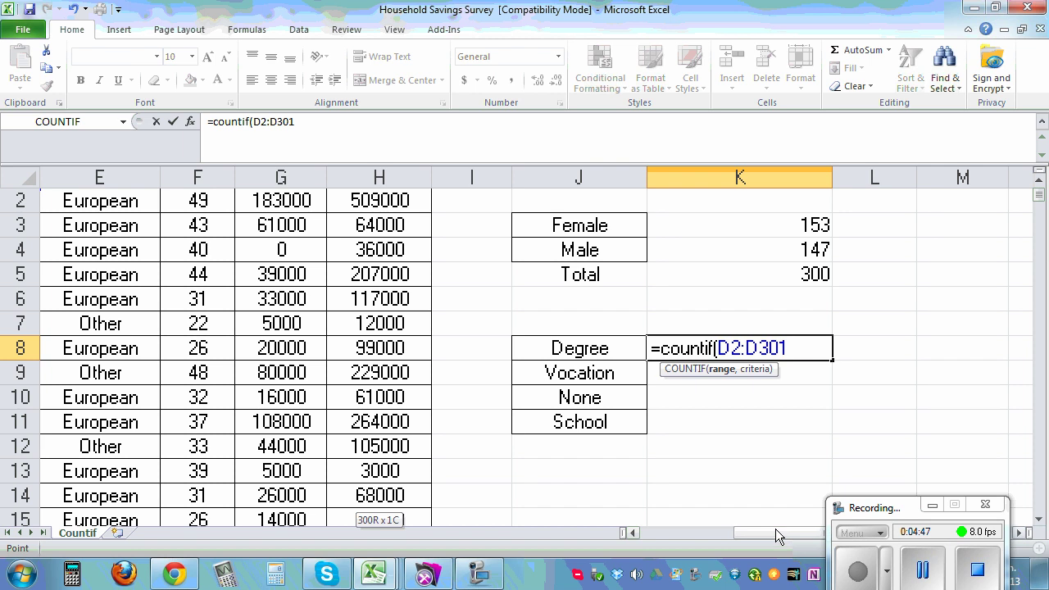
Lock the range as $D$2:$D$301 and use J8 as criterion, returning 33 Degree holders.
key(F4)
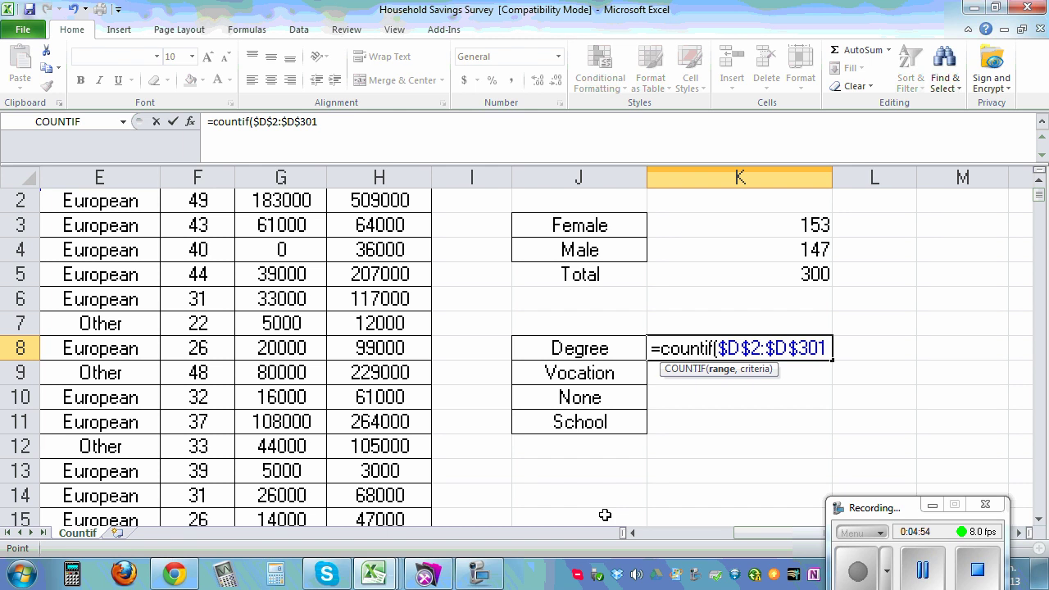
text(,)
click(564, 348)
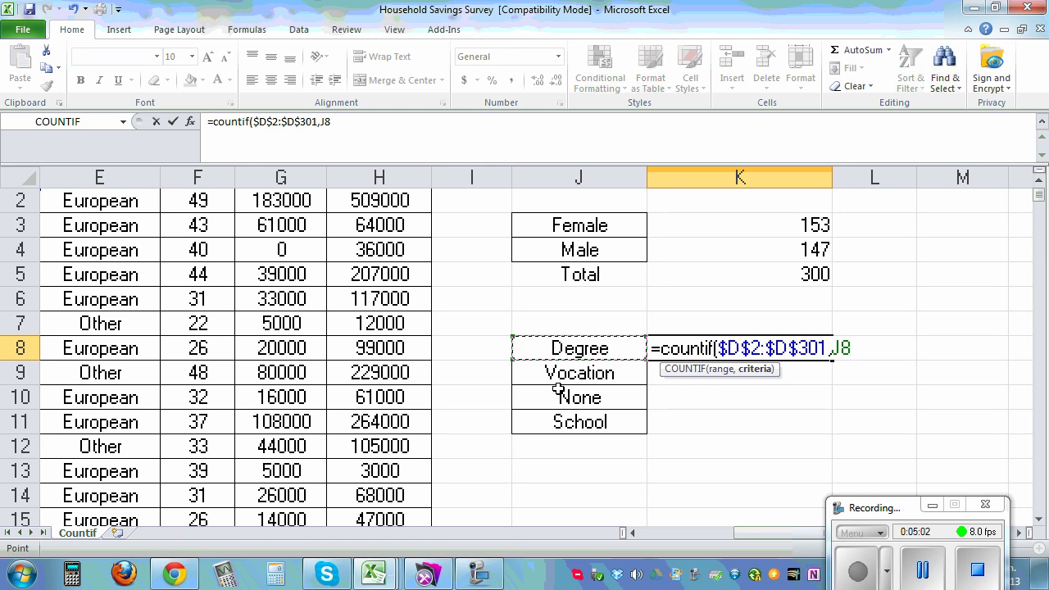
key(Return)
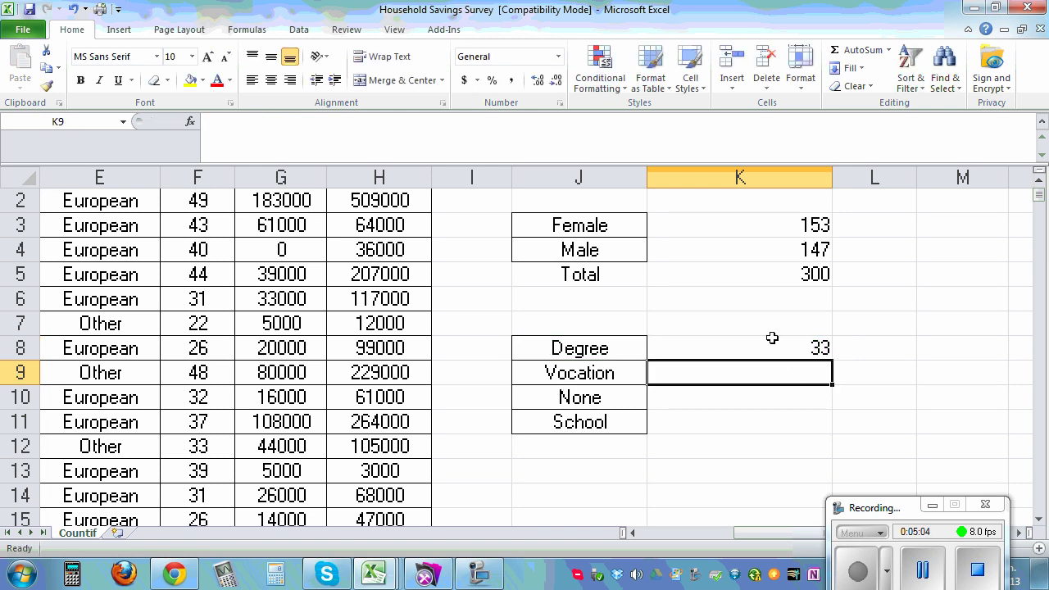
click(727, 352)
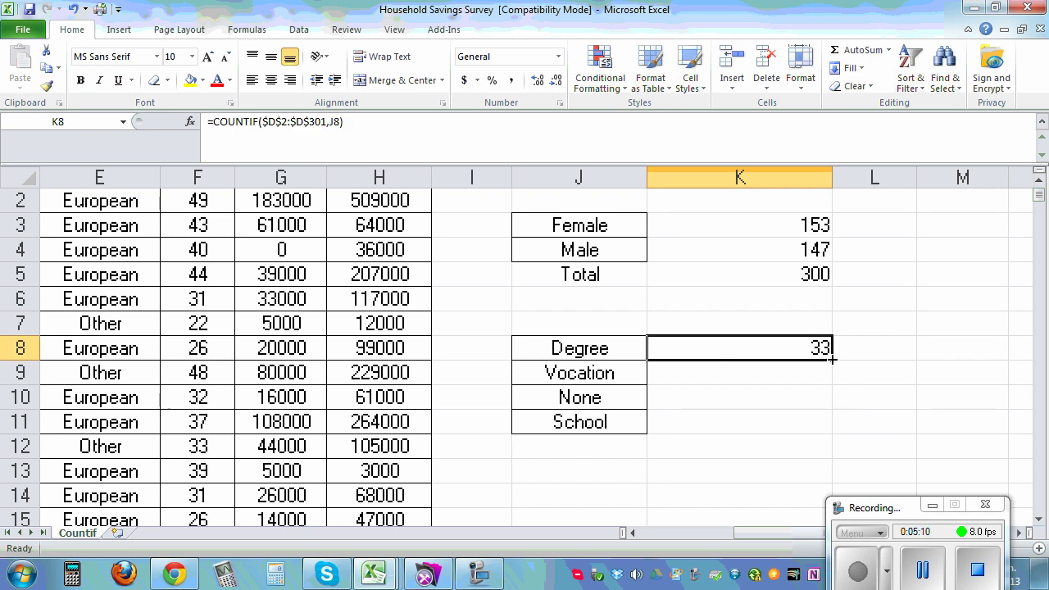
Fill the Degree count down K9:K11, giving 66 Vocation, 88 None and 113 School.
drag(832, 359, 826, 430)
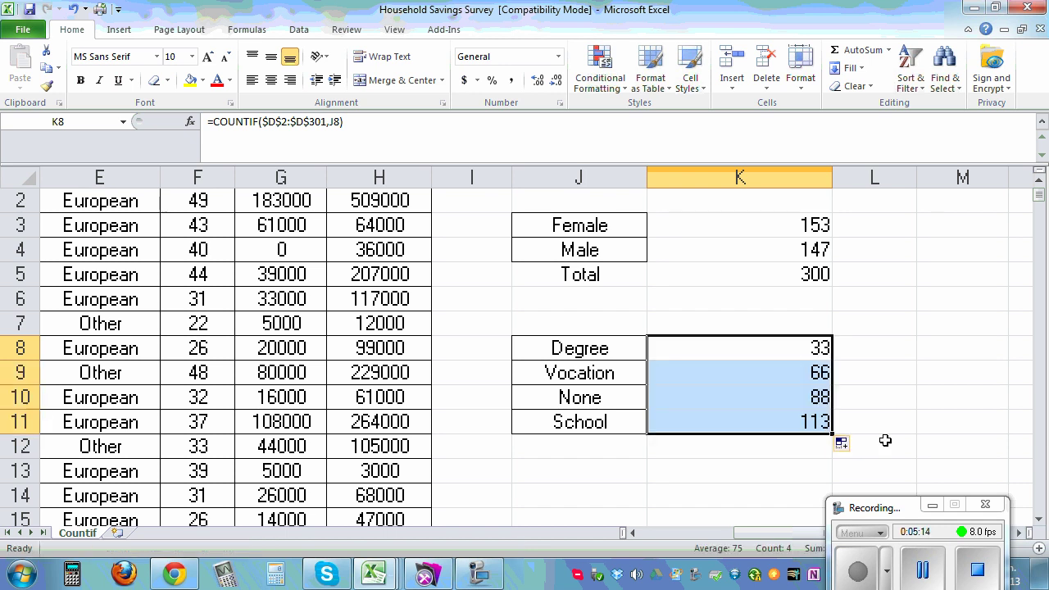
Copy the Total label from J5 into J12 below School.
click(591, 276)
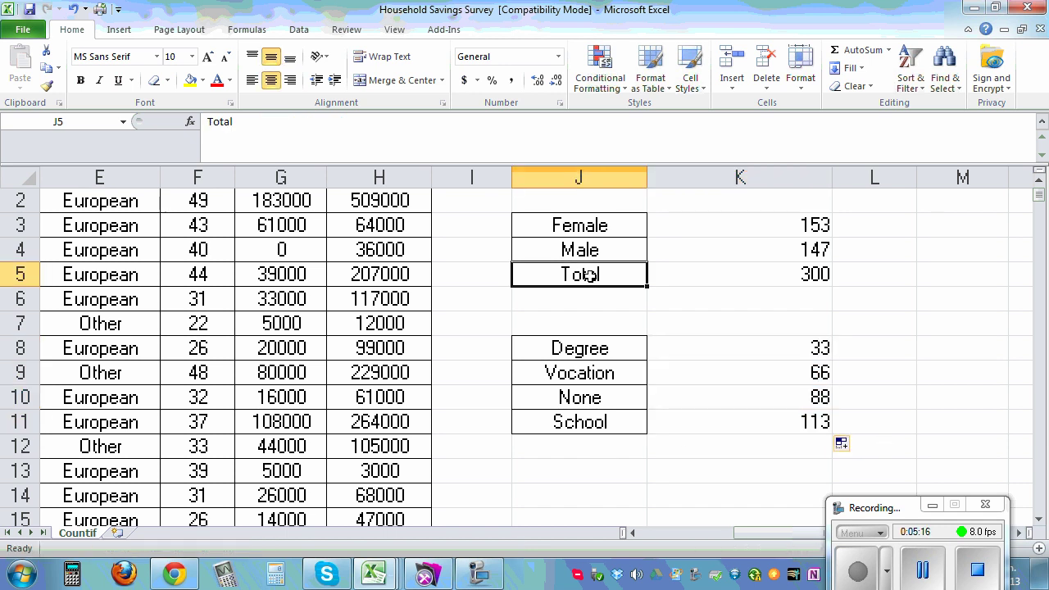
key(ctrl+c)
click(589, 448)
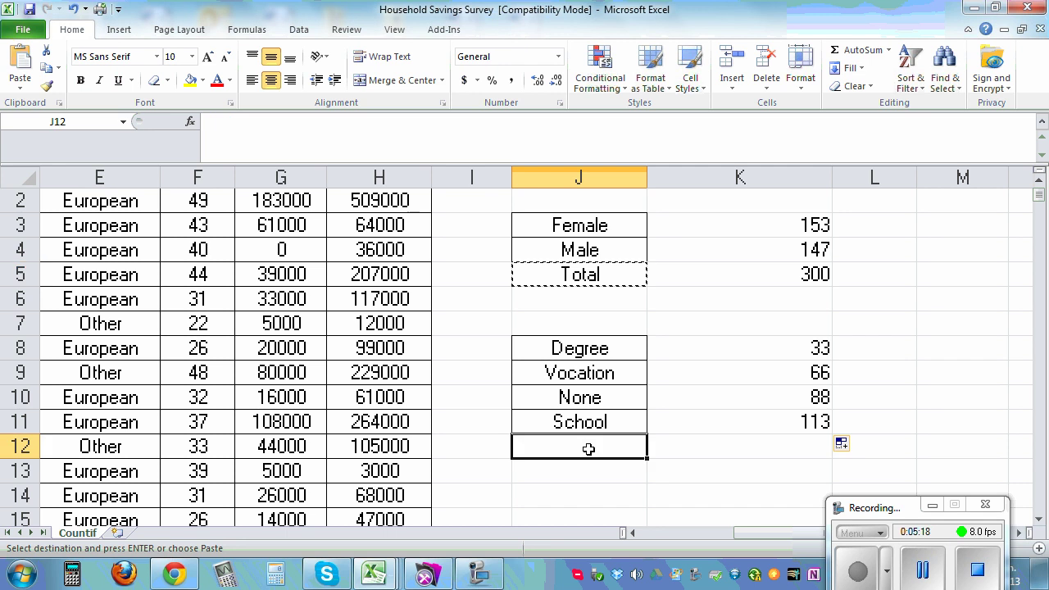
key(ctrl+v)
Enter =sum(K8:K11) in K12 to total the qualification counts as 300.
click(738, 445)
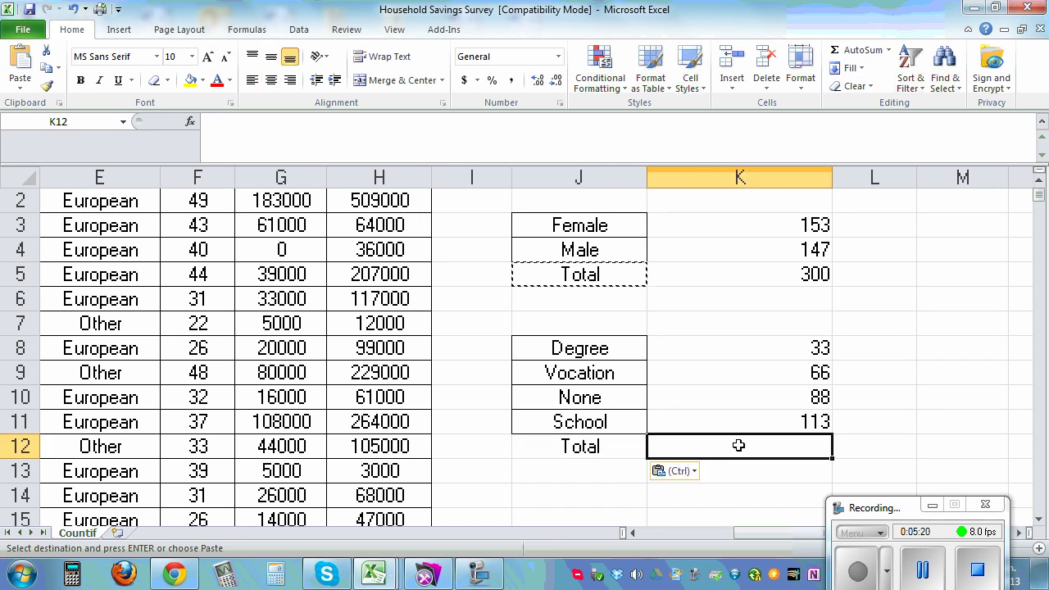
text(=sum()
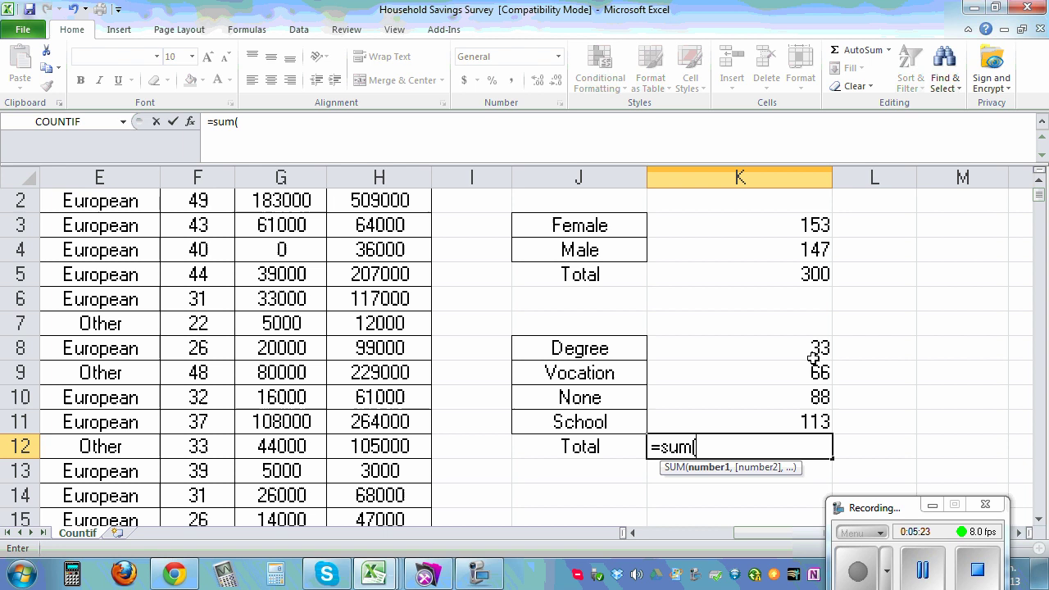
drag(811, 348, 809, 427)
text())
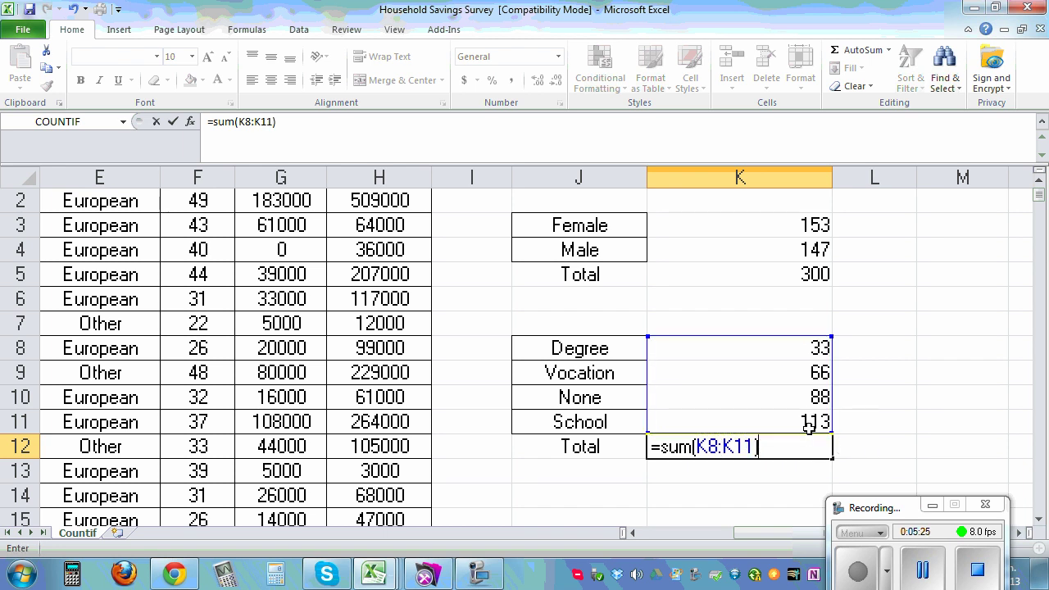
key(Return)
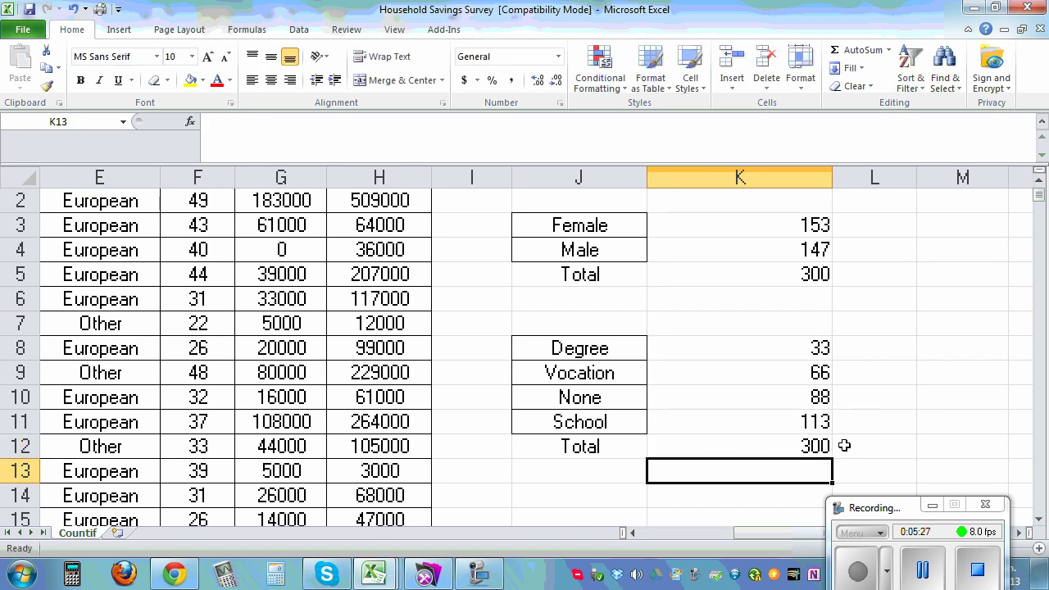